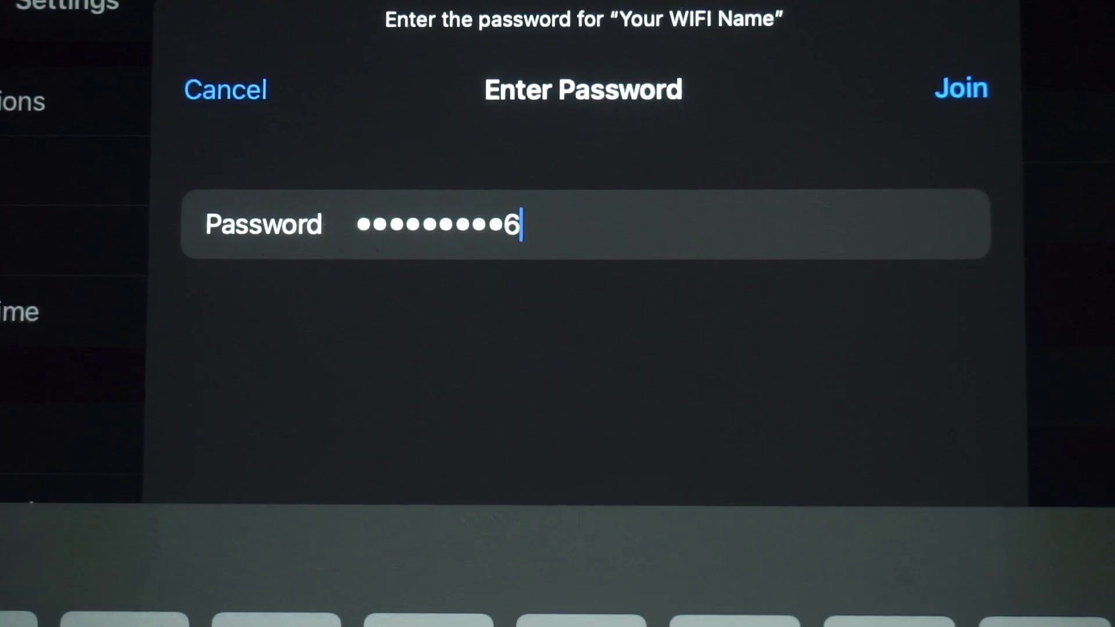
Join the Your WIFI Name network with the entered password
click(961, 88)
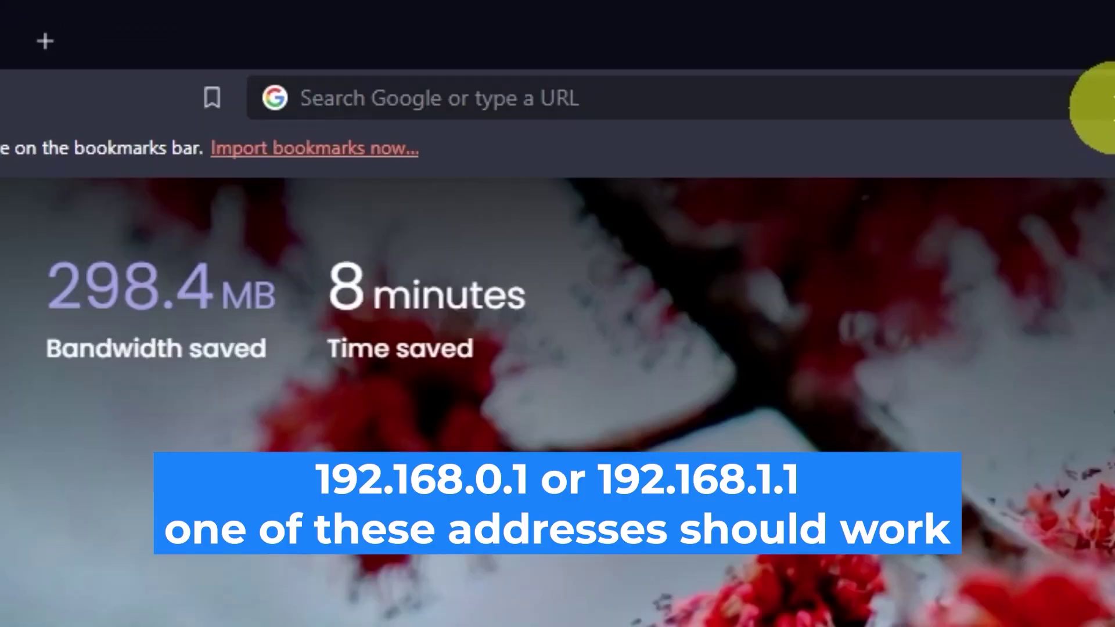
Go to the router address 192.168.0.1 in Brave
click(565, 37)
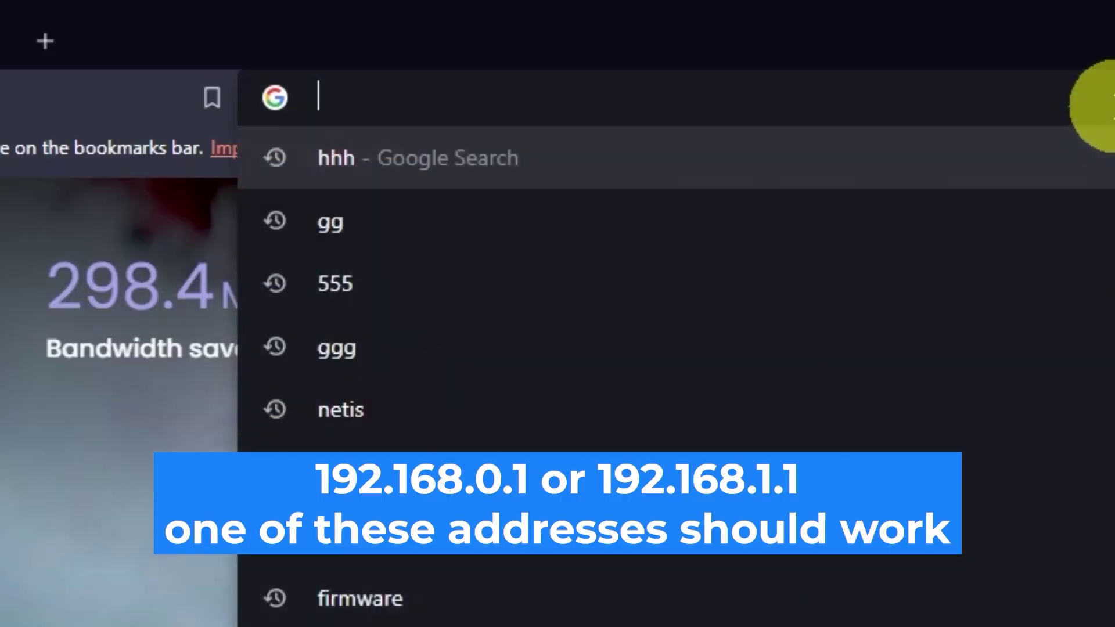
text(192.168.1)
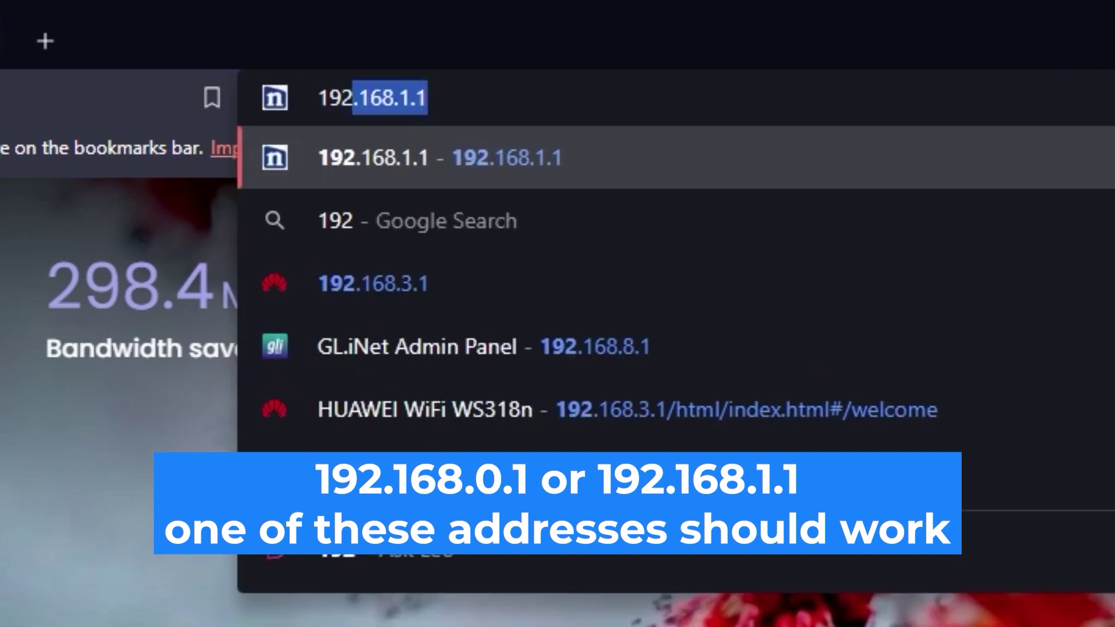
text(.168.0)
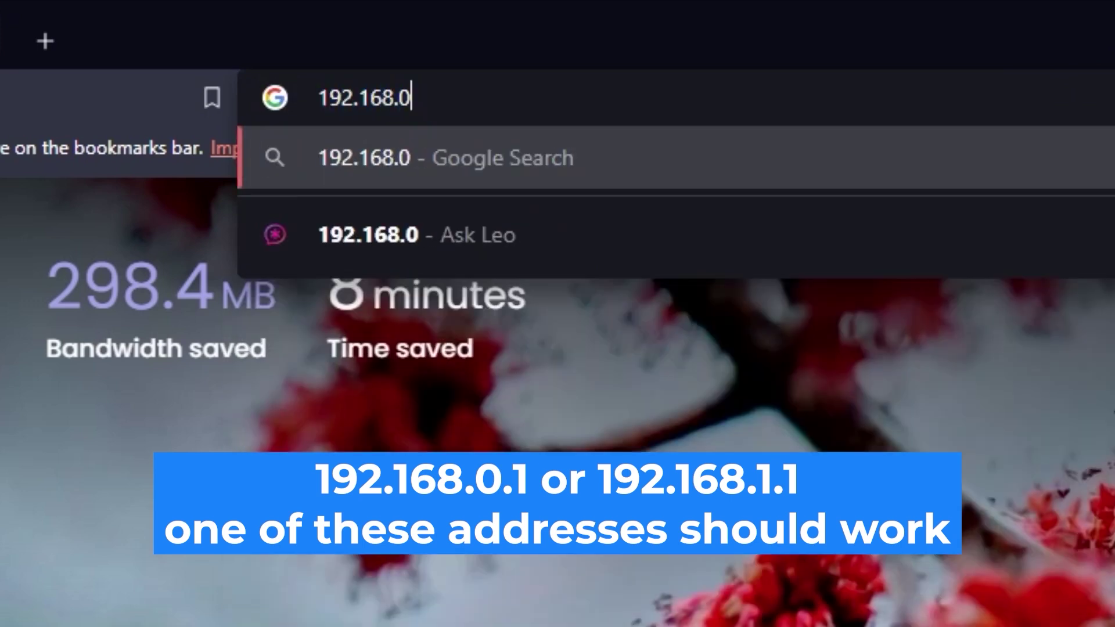
text(.1)
key(Return)
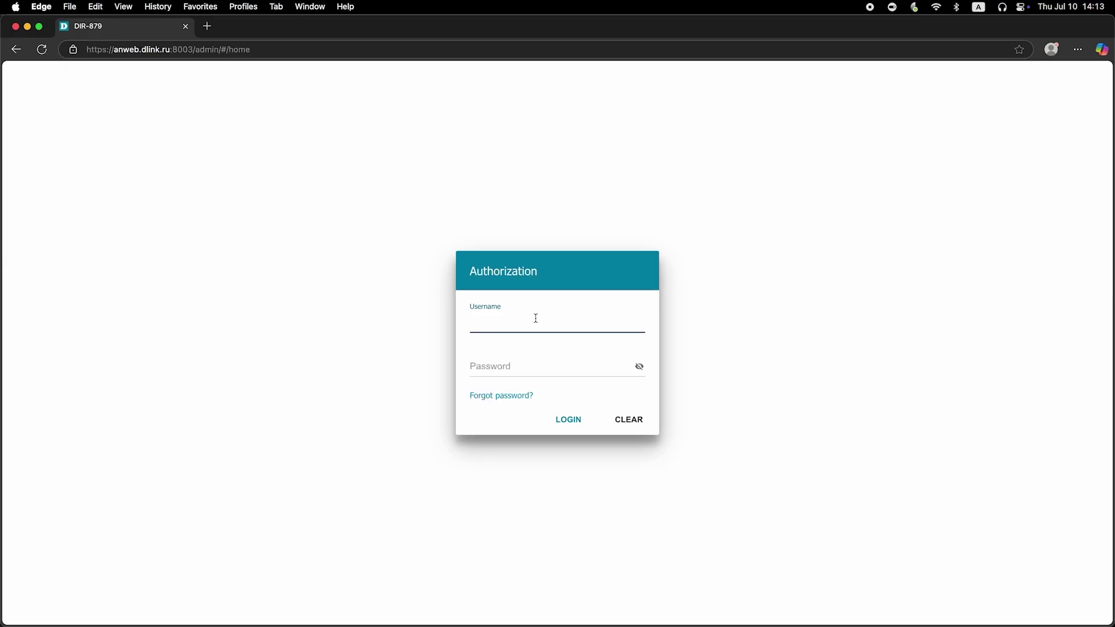
text(a)
text(dmin)
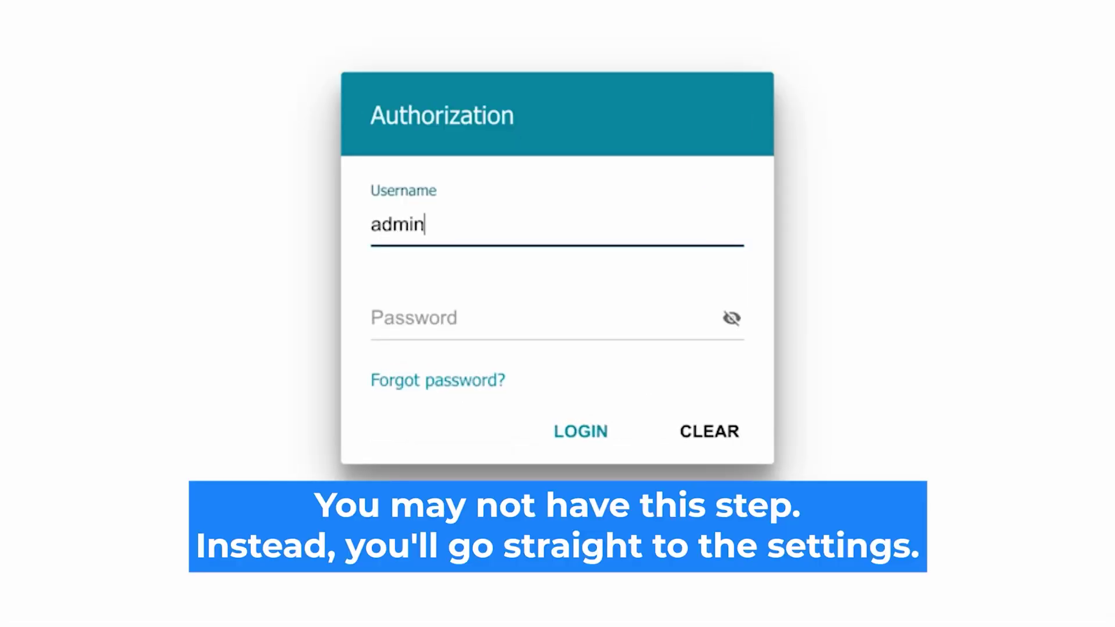
Log in as admin, revealing the password to check it and resubmitting until accepted
click(428, 319)
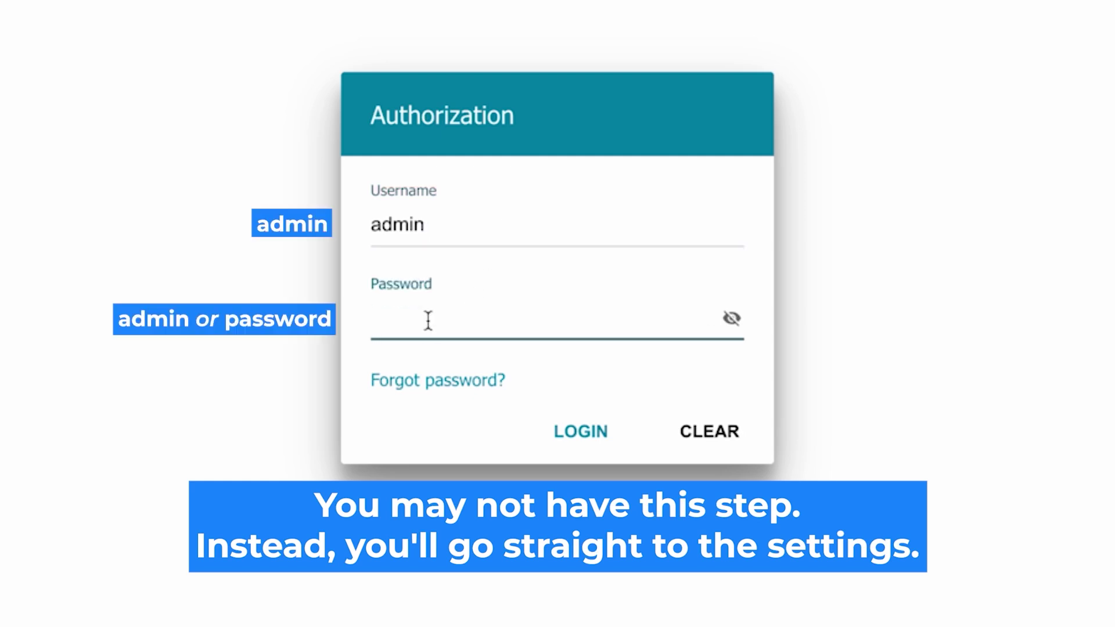
text(password)
click(732, 320)
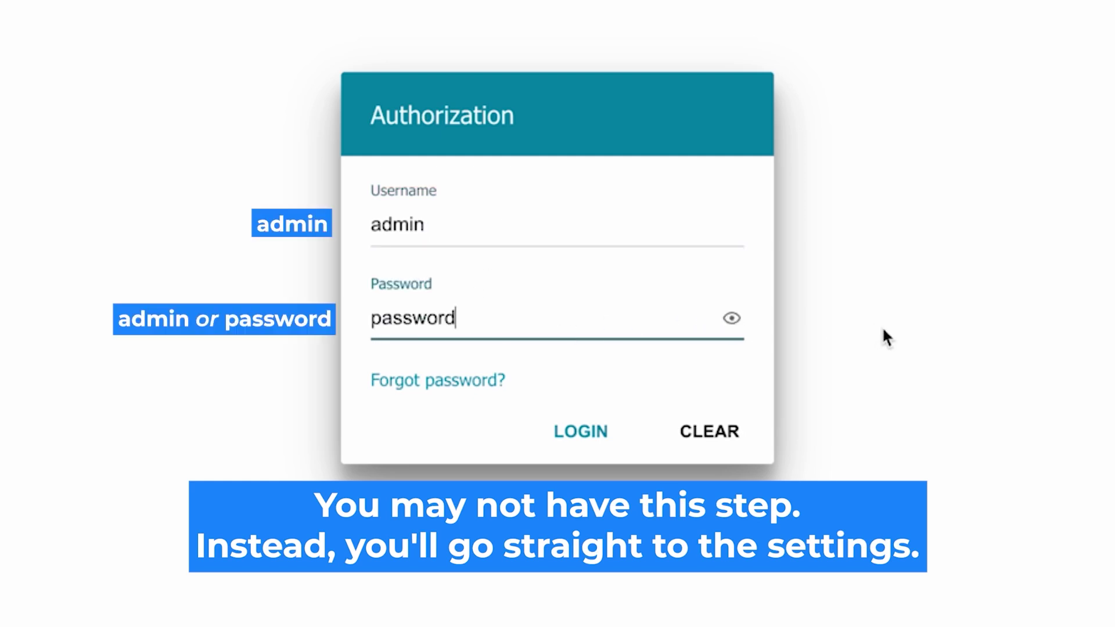
click(558, 430)
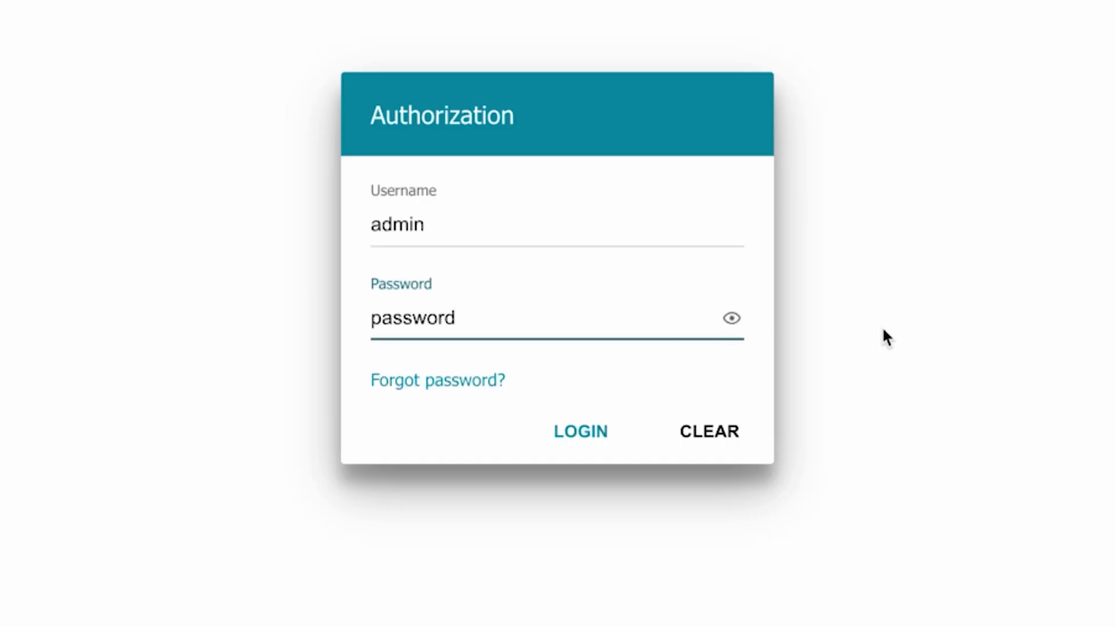
click(575, 430)
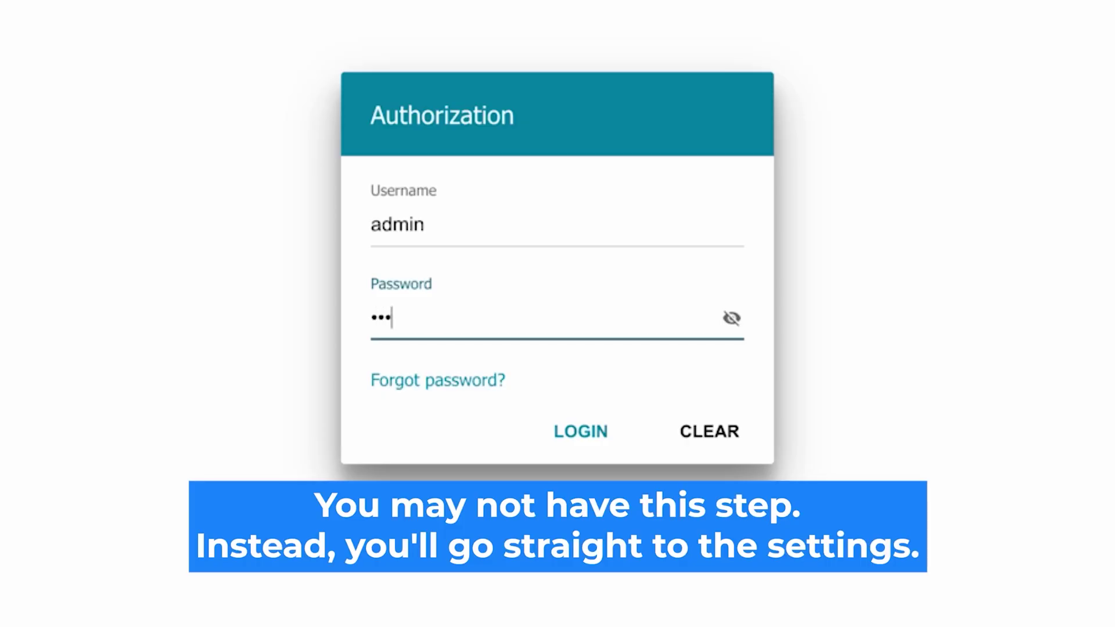
text(••••)
click(731, 318)
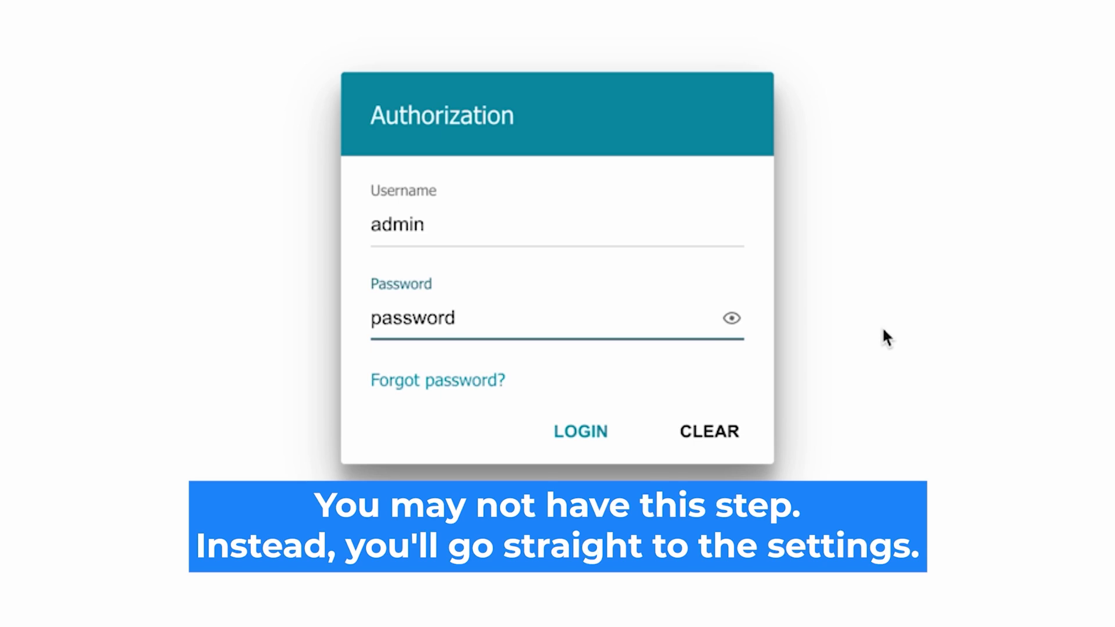
click(558, 431)
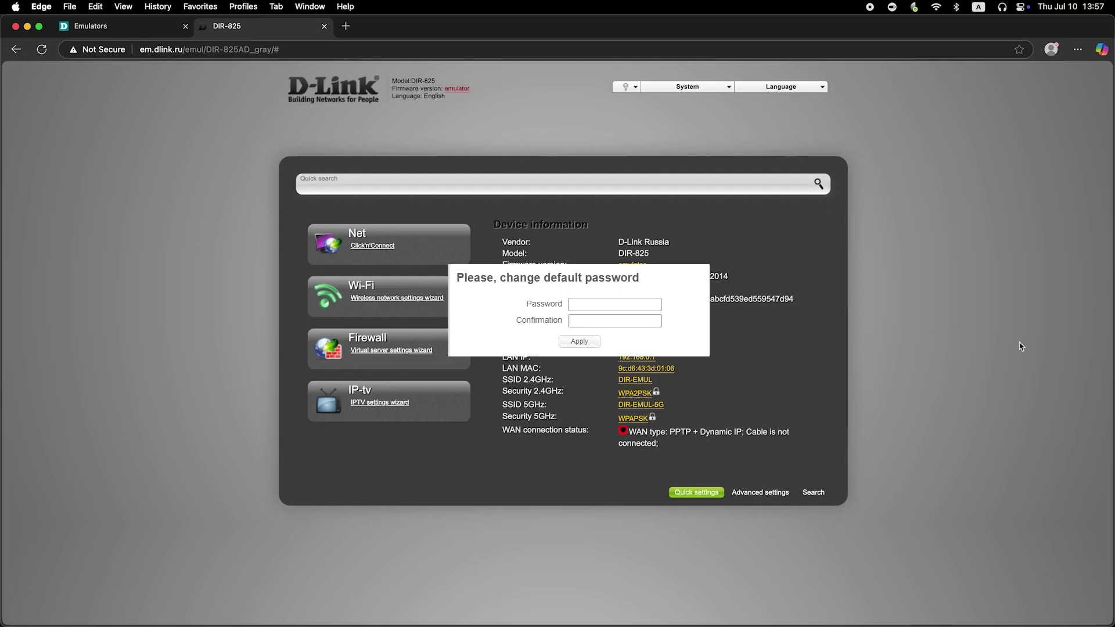
Enter and confirm a new admin password and apply it
click(658, 304)
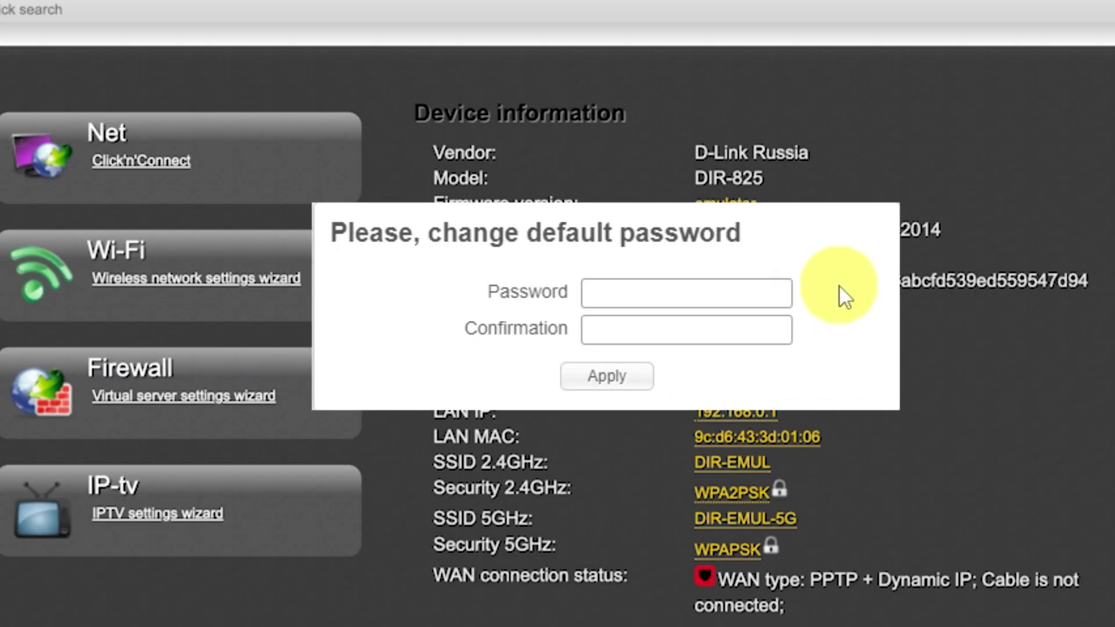
click(744, 324)
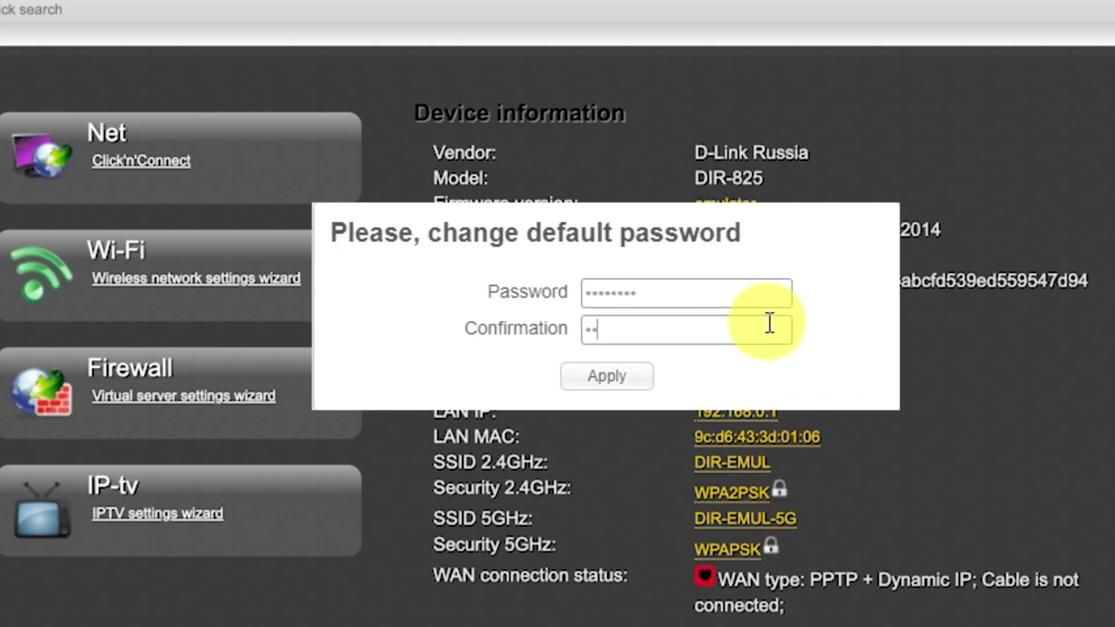
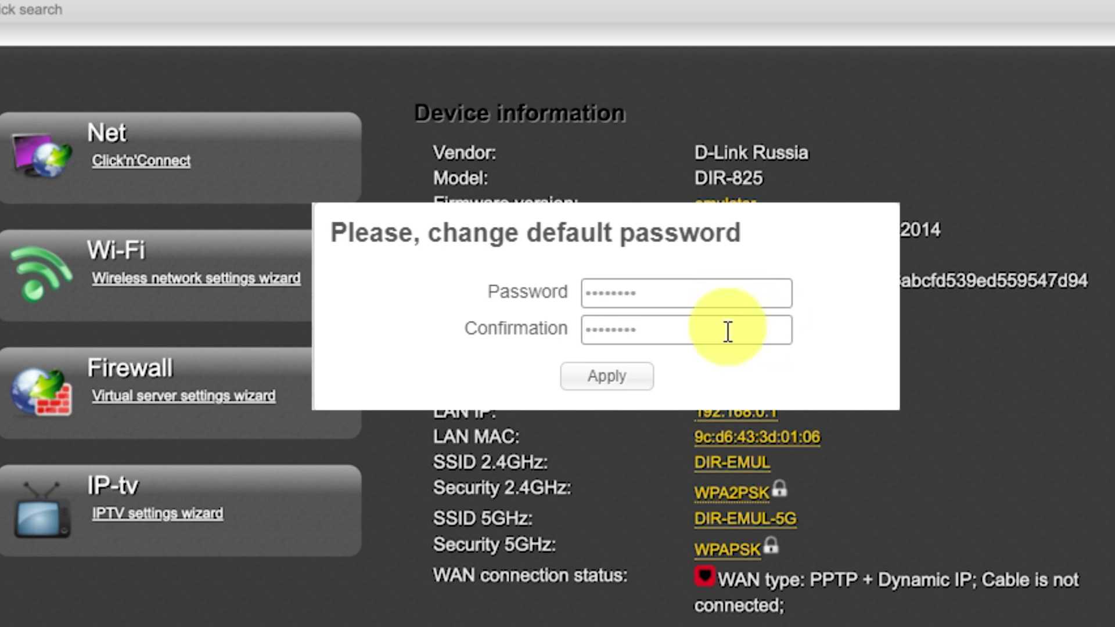
click(635, 382)
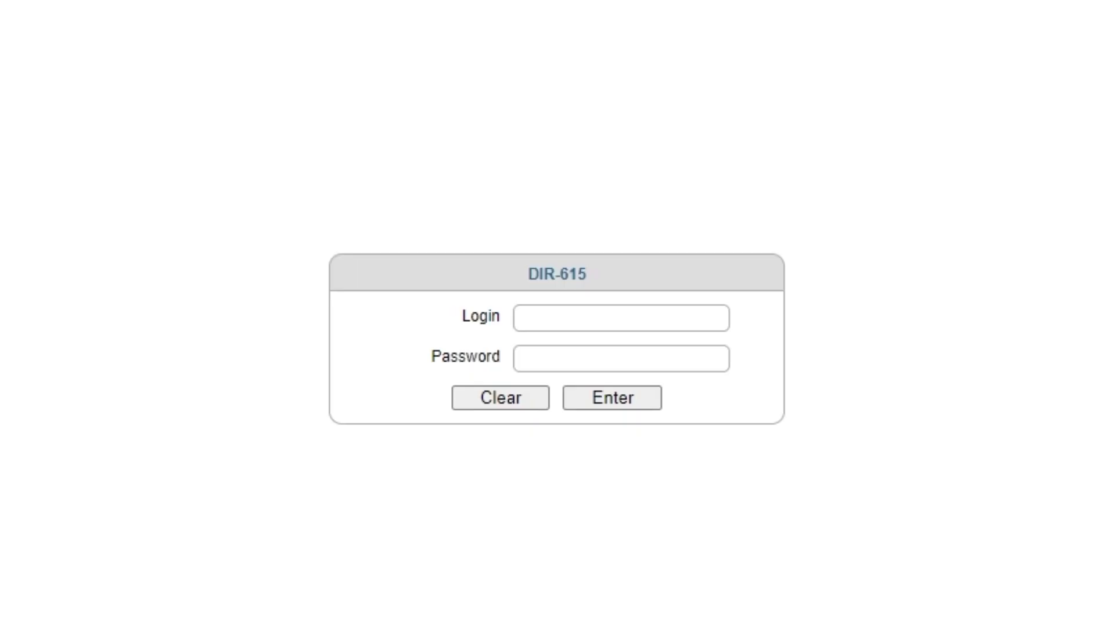
Log back in as admin with the new password
click(589, 316)
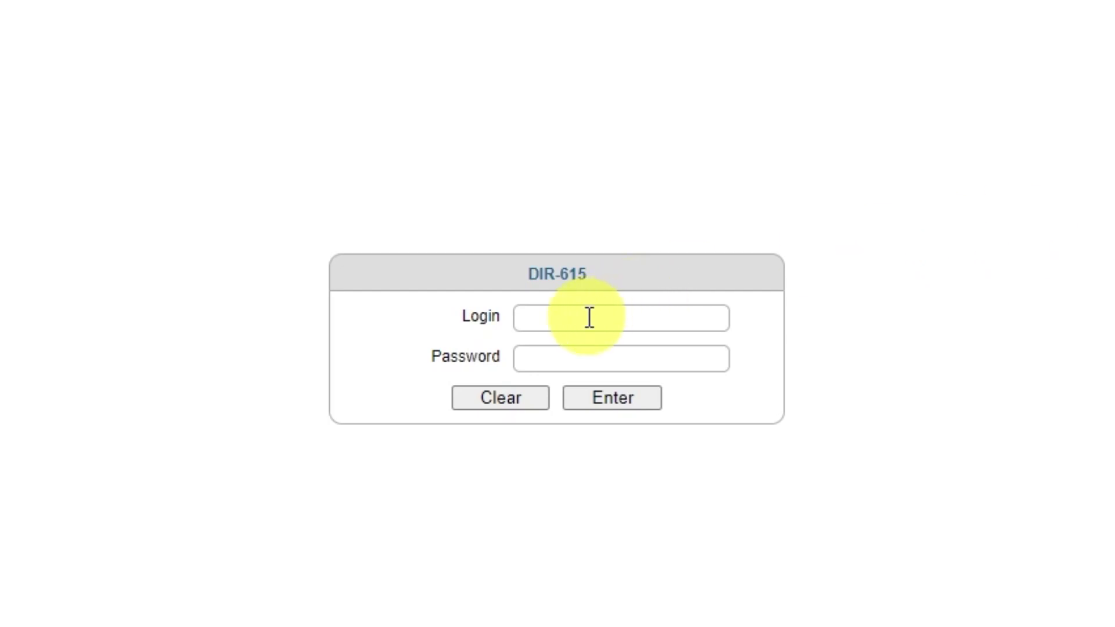
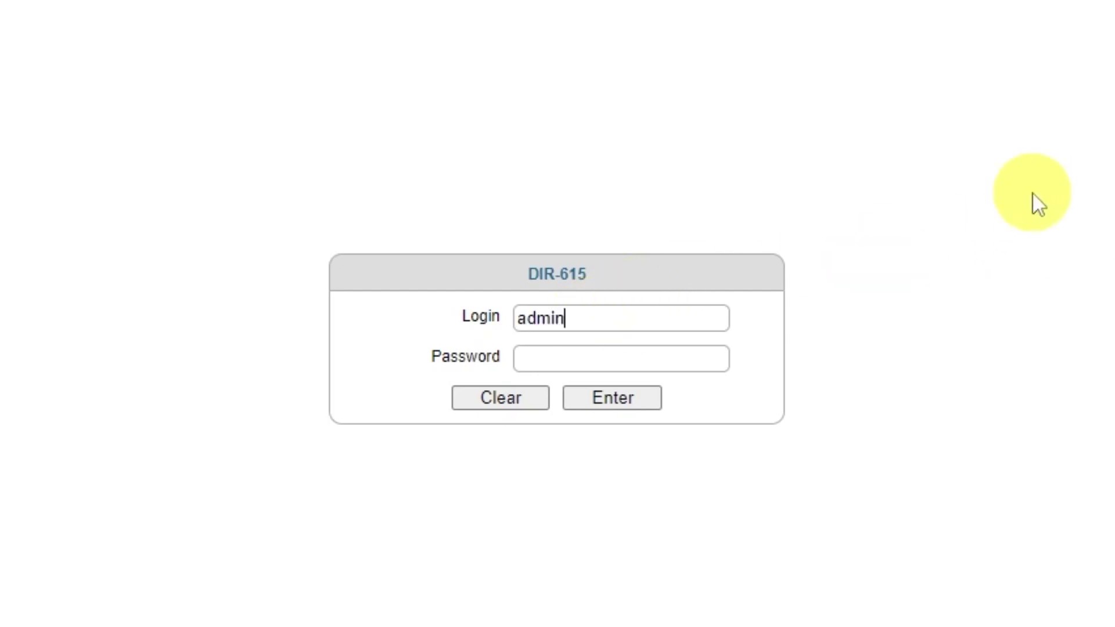
click(657, 361)
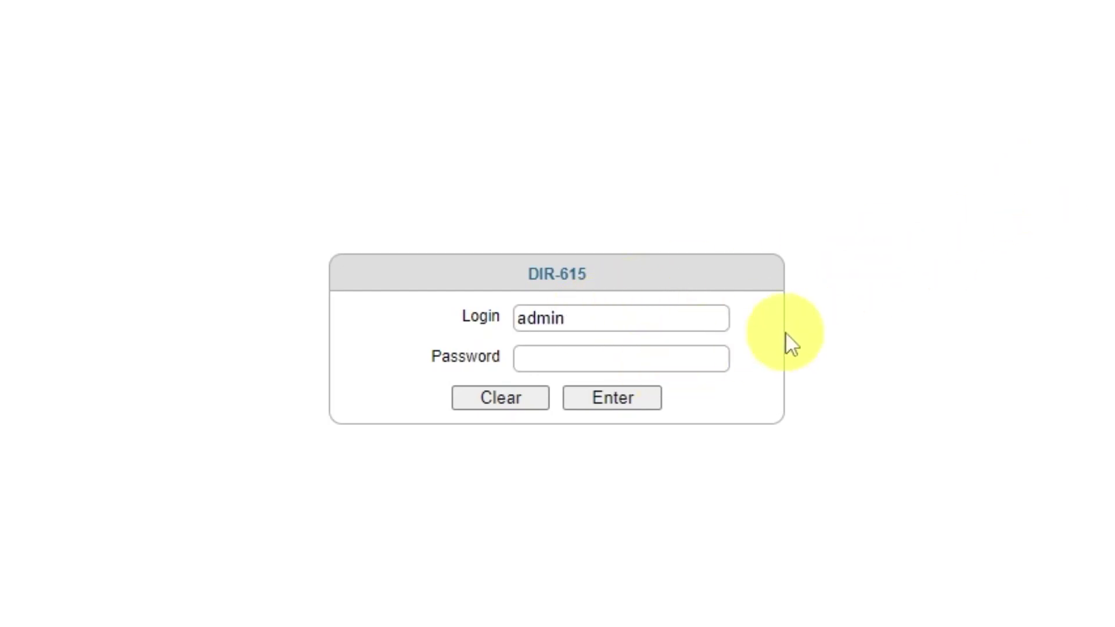
text(password)
click(602, 403)
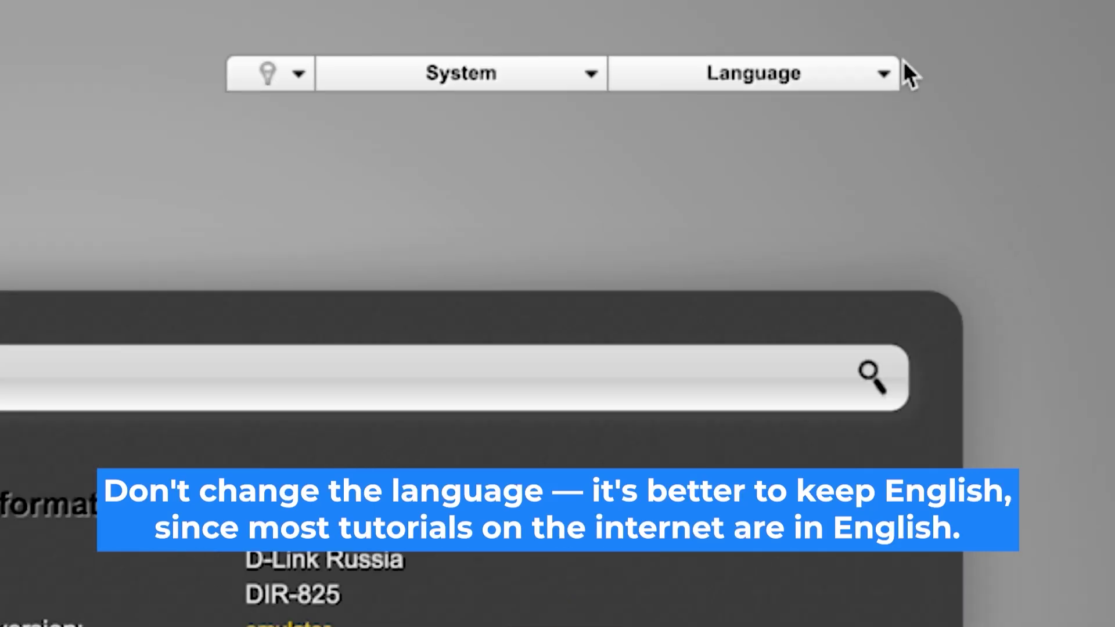
Keep the interface language English and launch the Click'n'Connect wizard under Net
click(898, 79)
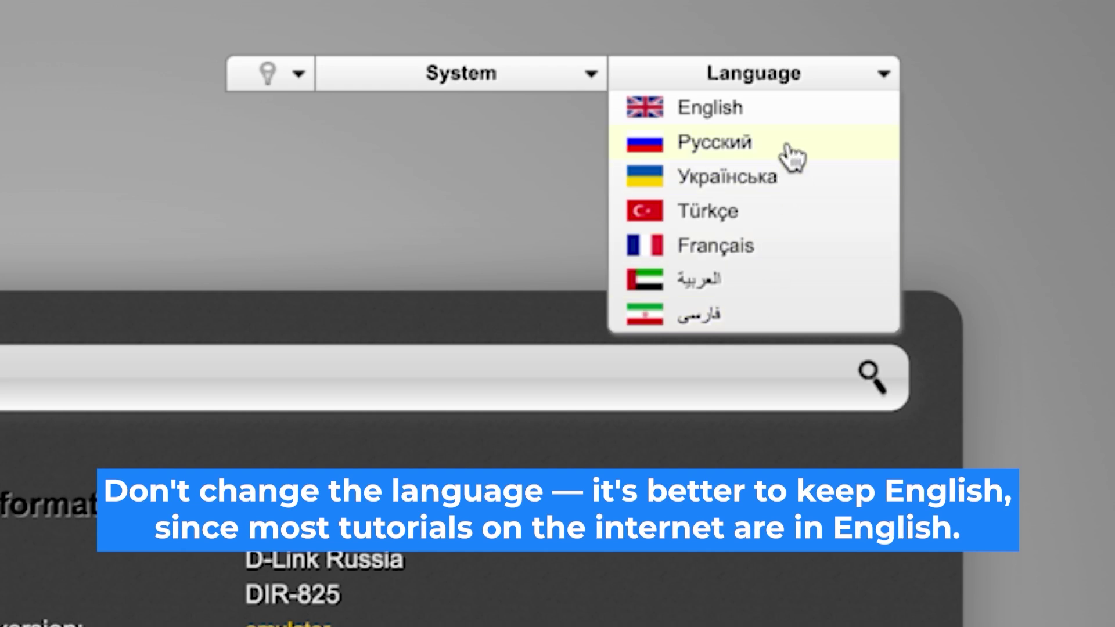
click(789, 117)
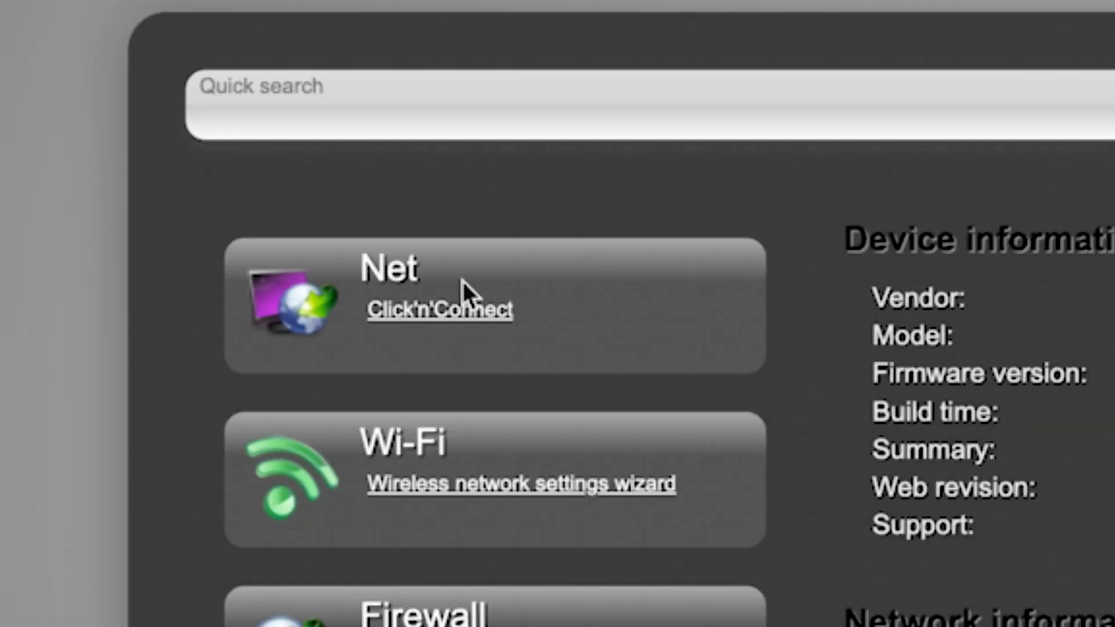
click(201, 181)
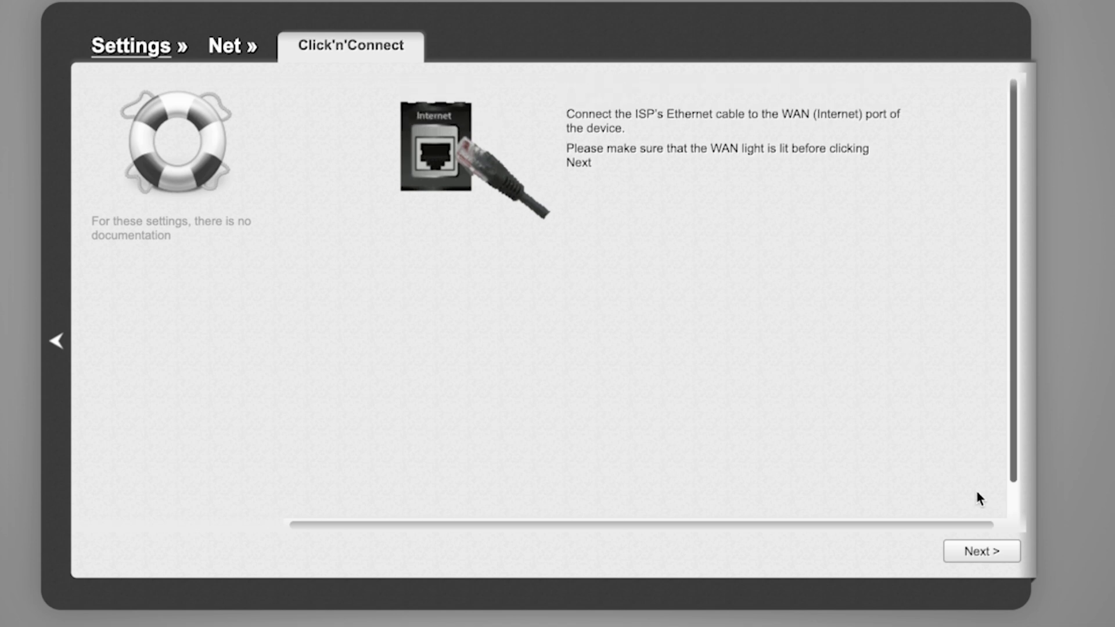
Pass the cable instructions and keep the provider set to Manually
click(994, 554)
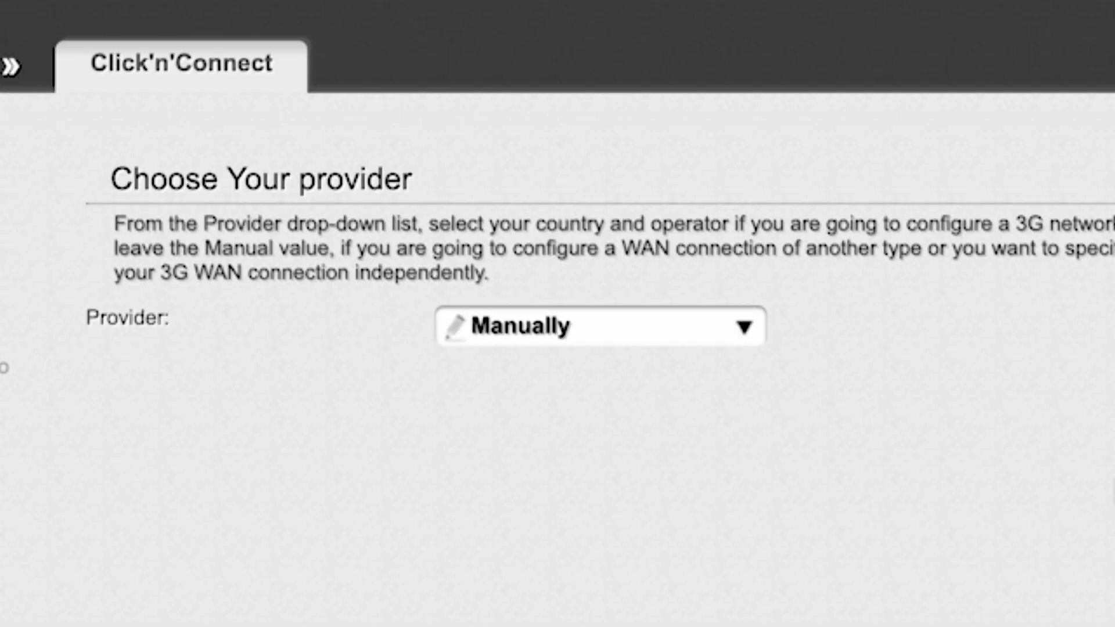
click(732, 319)
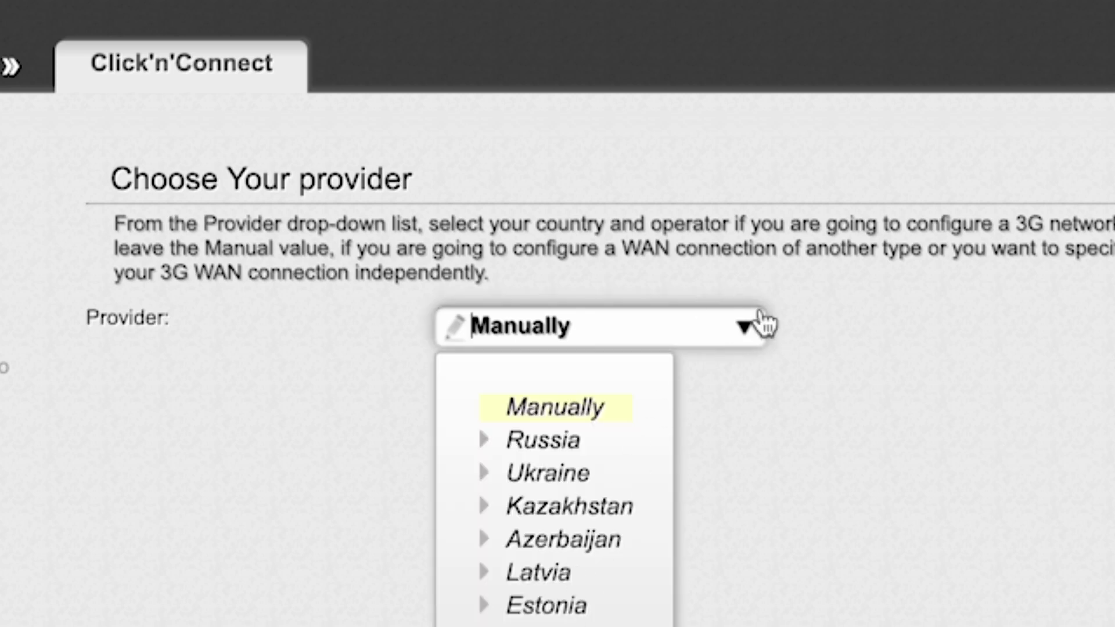
click(746, 332)
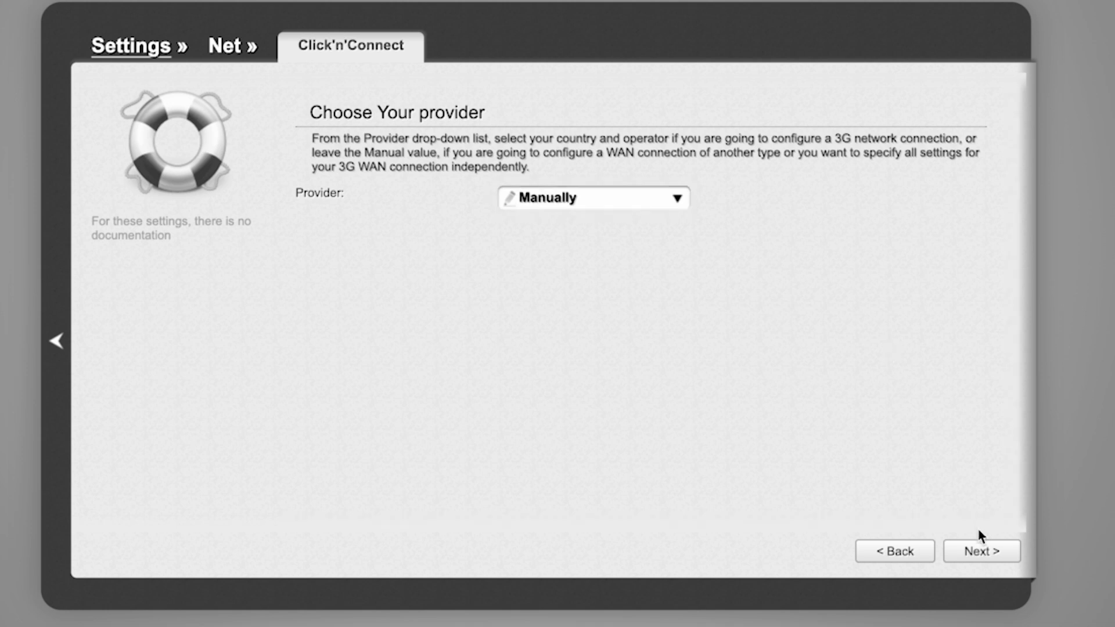
click(989, 554)
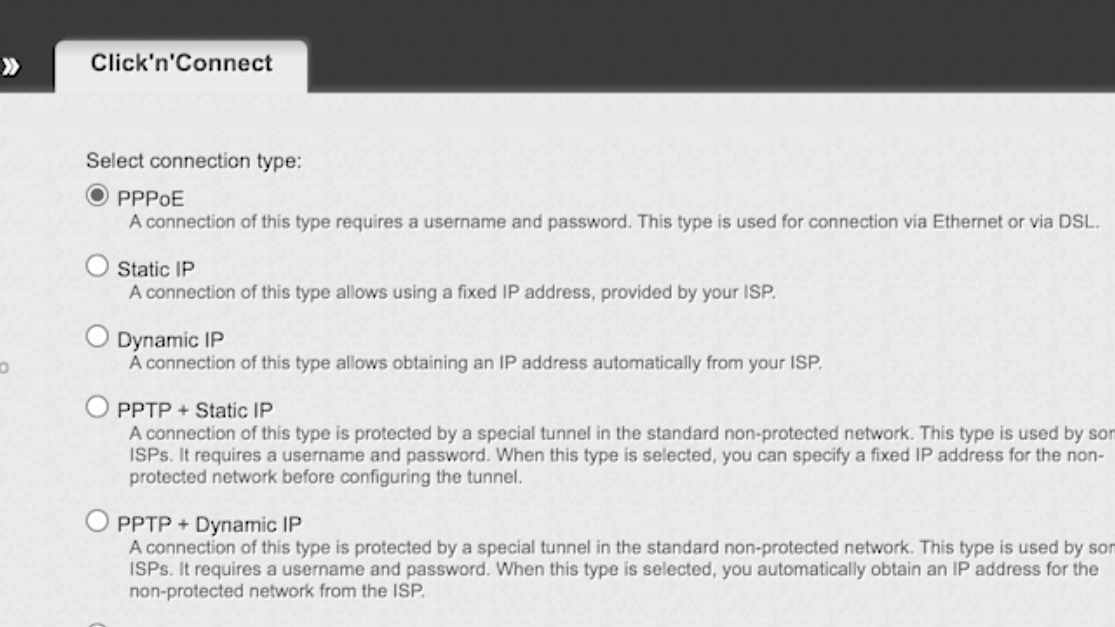
scroll(558, 374, down, 1)
scroll(557, 374, down, 2)
scroll(557, 375, down, 3)
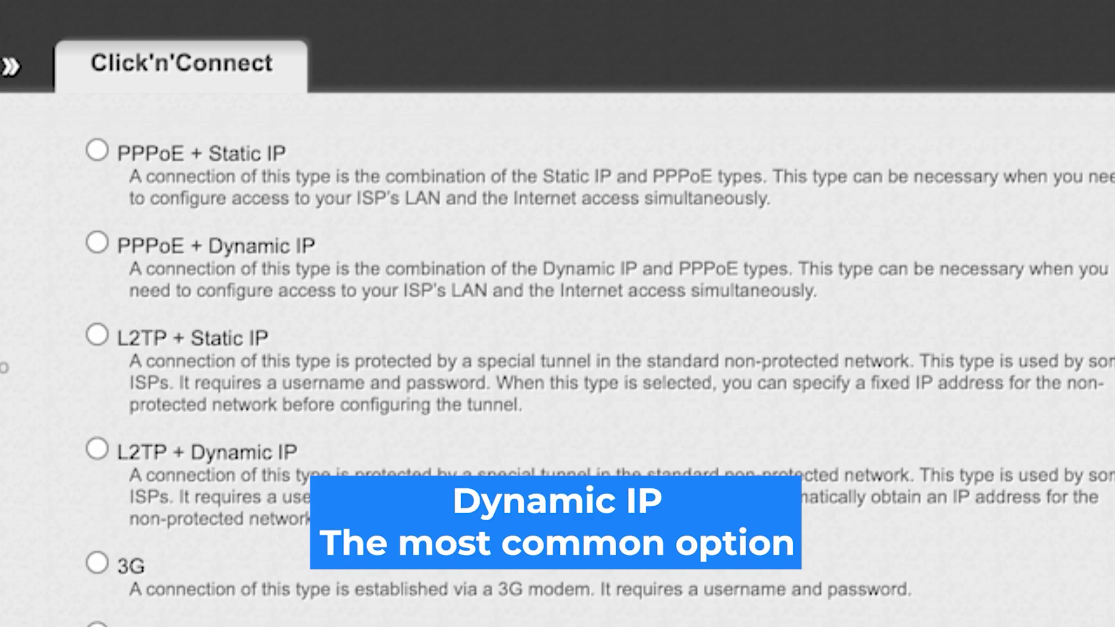
scroll(558, 349, up, 3)
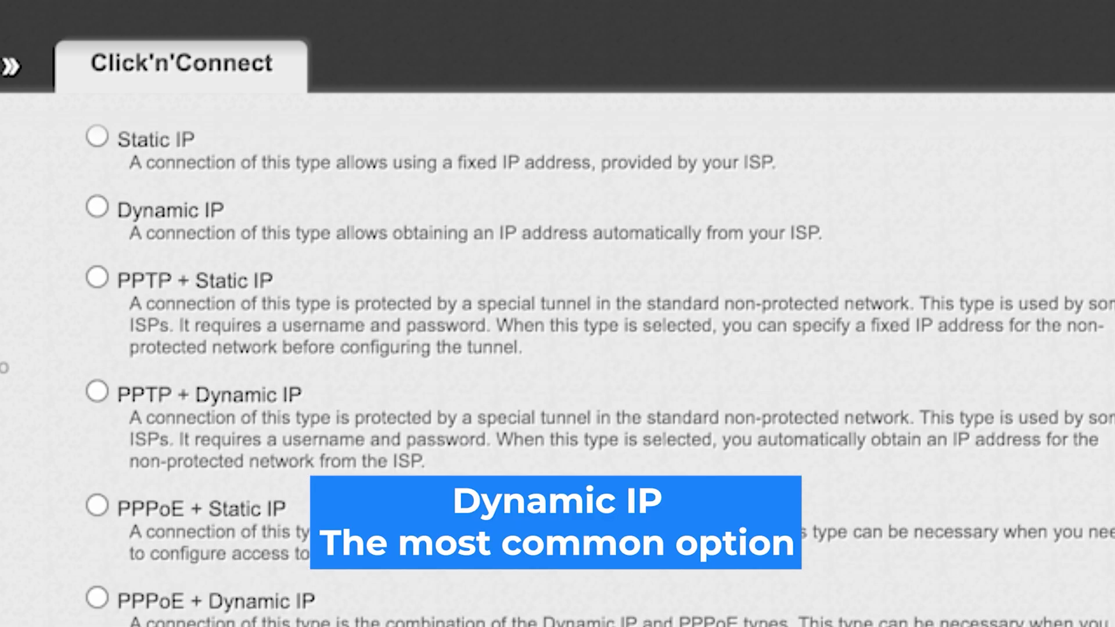
scroll(557, 349, up, 1)
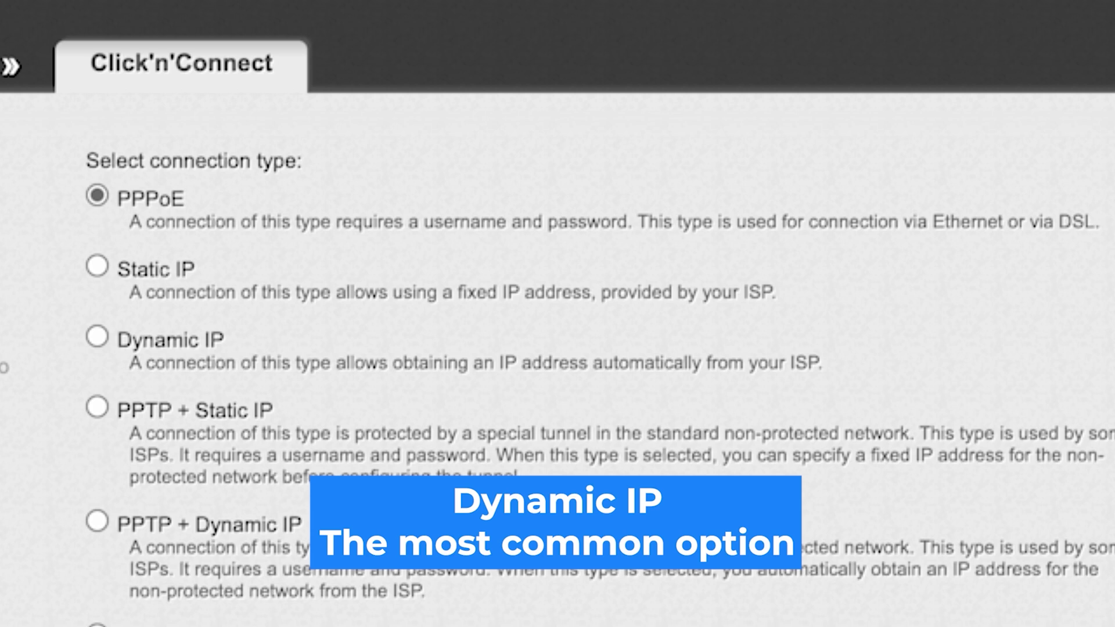
Choose Dynamic IP and keep the connection name dynamic_Internet_4
click(99, 338)
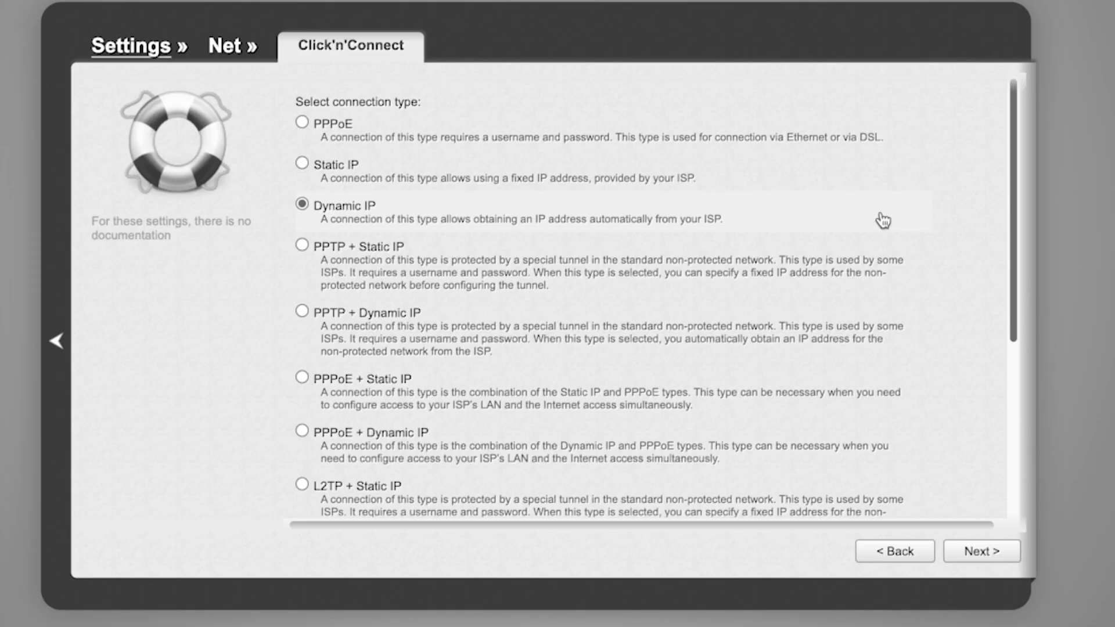
click(984, 554)
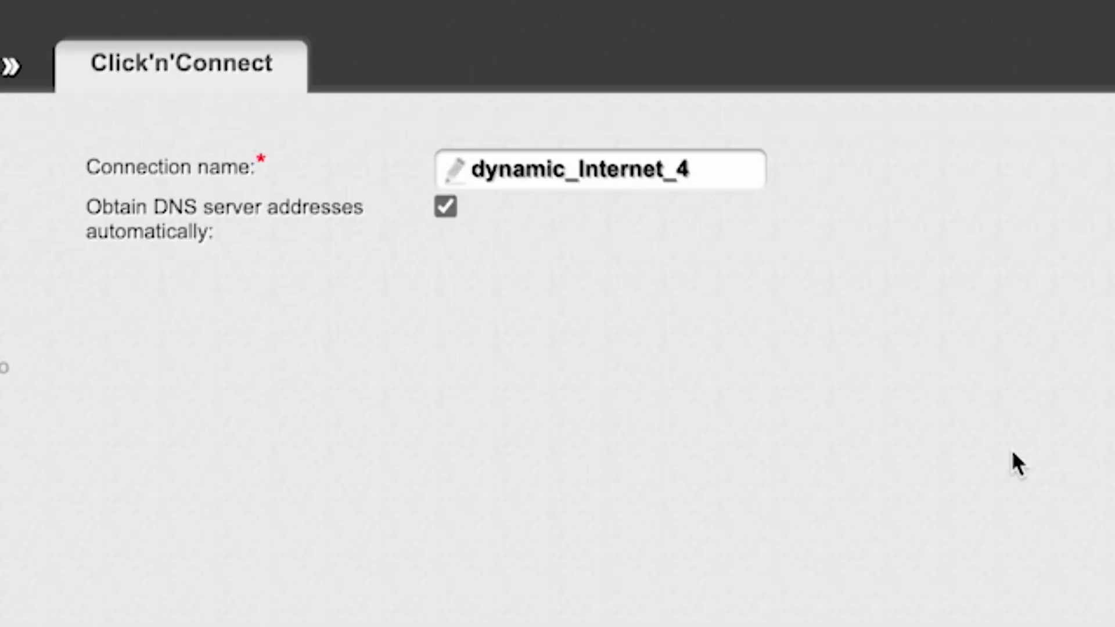
click(691, 169)
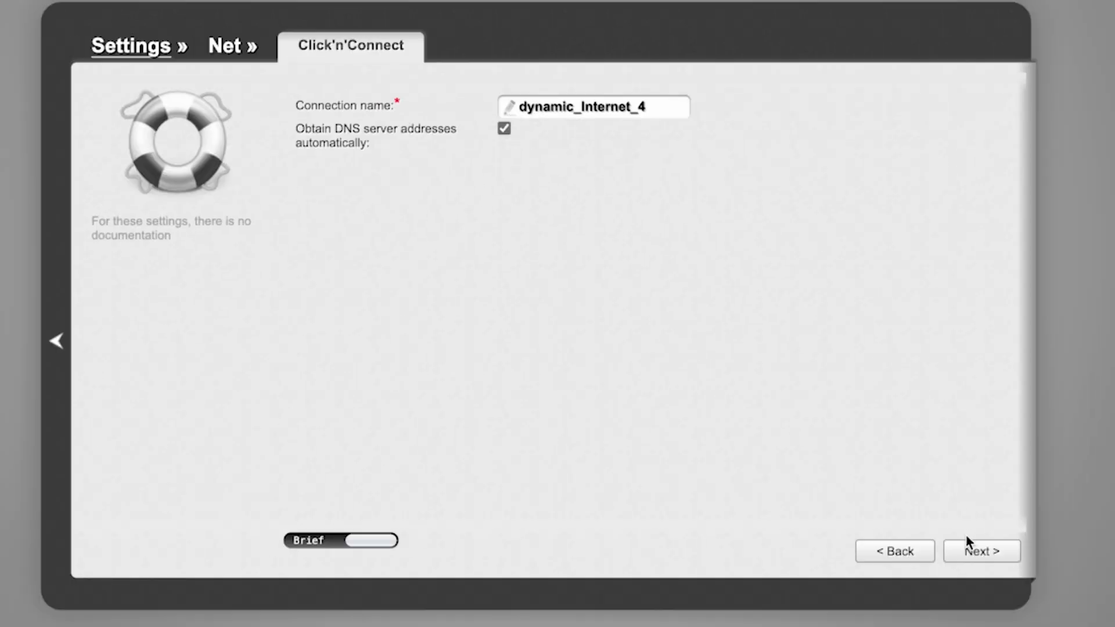
click(973, 555)
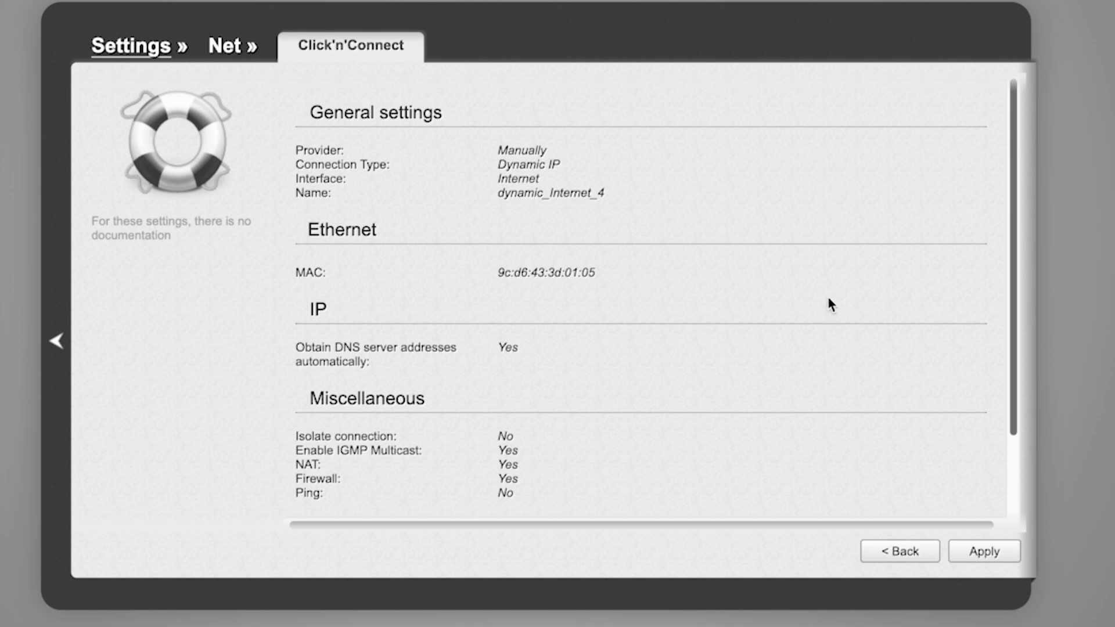
scroll(829, 299, down, 2)
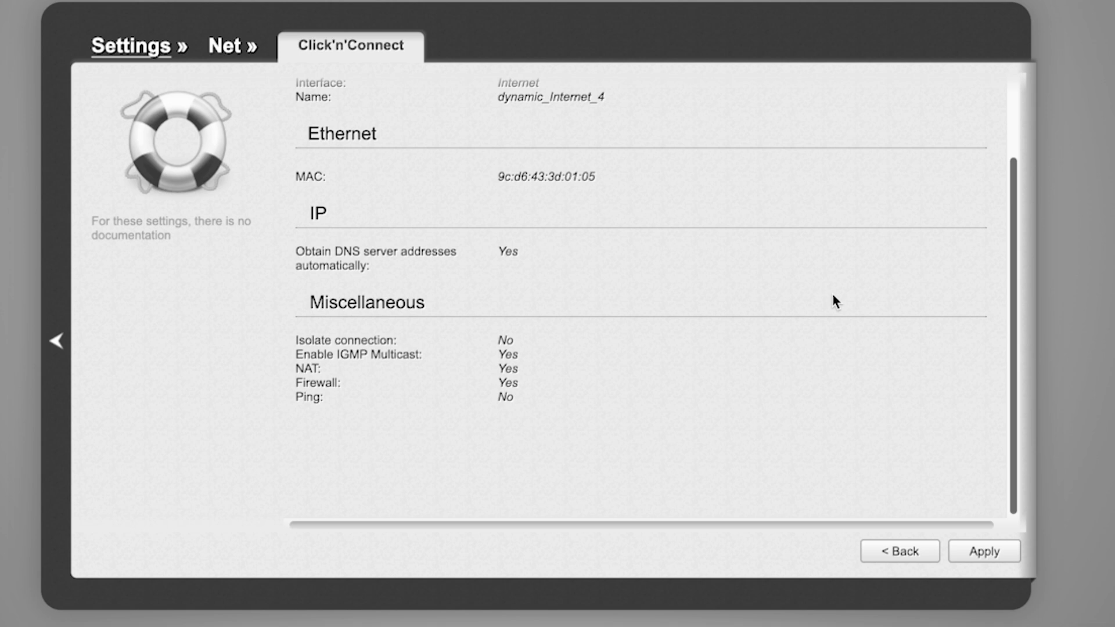
scroll(839, 294, up, 2)
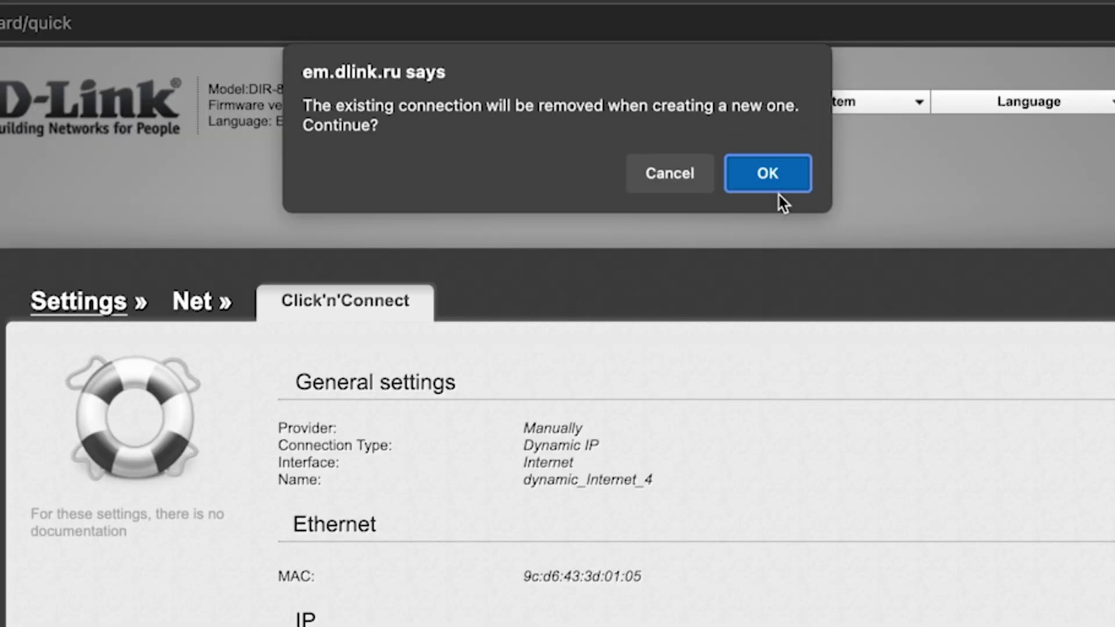
Confirm replacing the existing connection and move past the google.com ping check
click(777, 177)
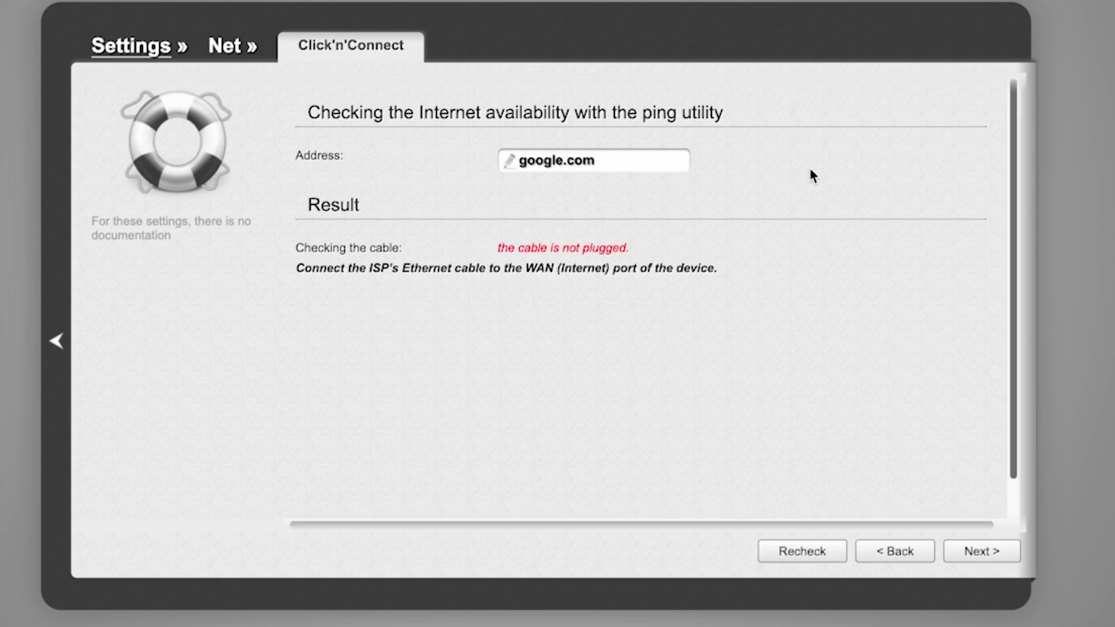
click(986, 557)
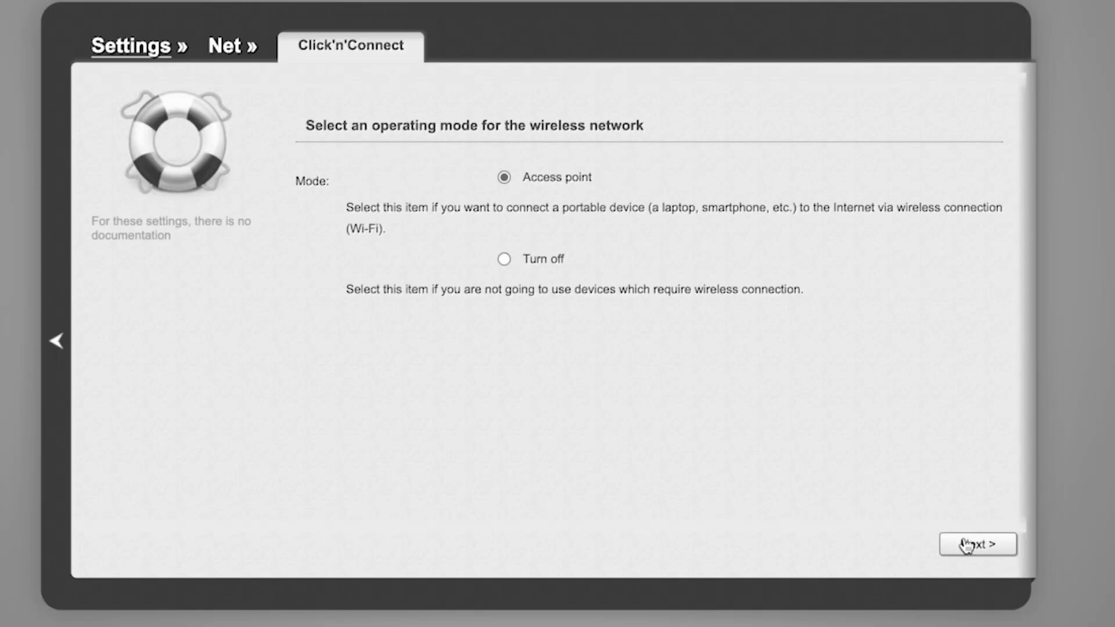
Keep Access point mode and the 2.4 GHz network name DIR-EMUL
click(971, 547)
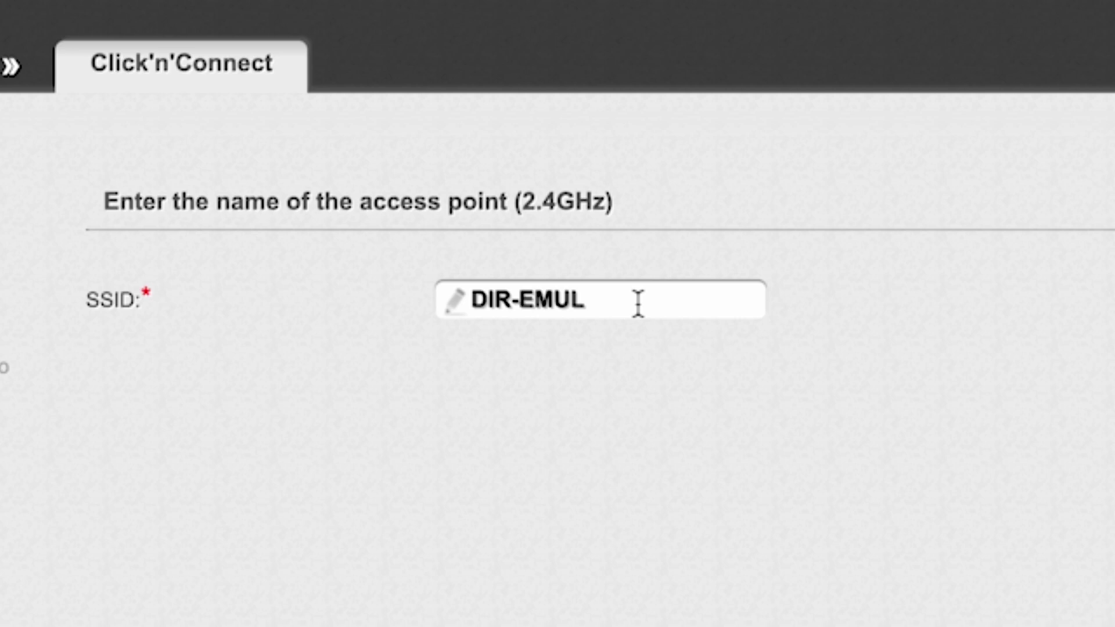
click(639, 304)
drag(462, 299, 671, 297)
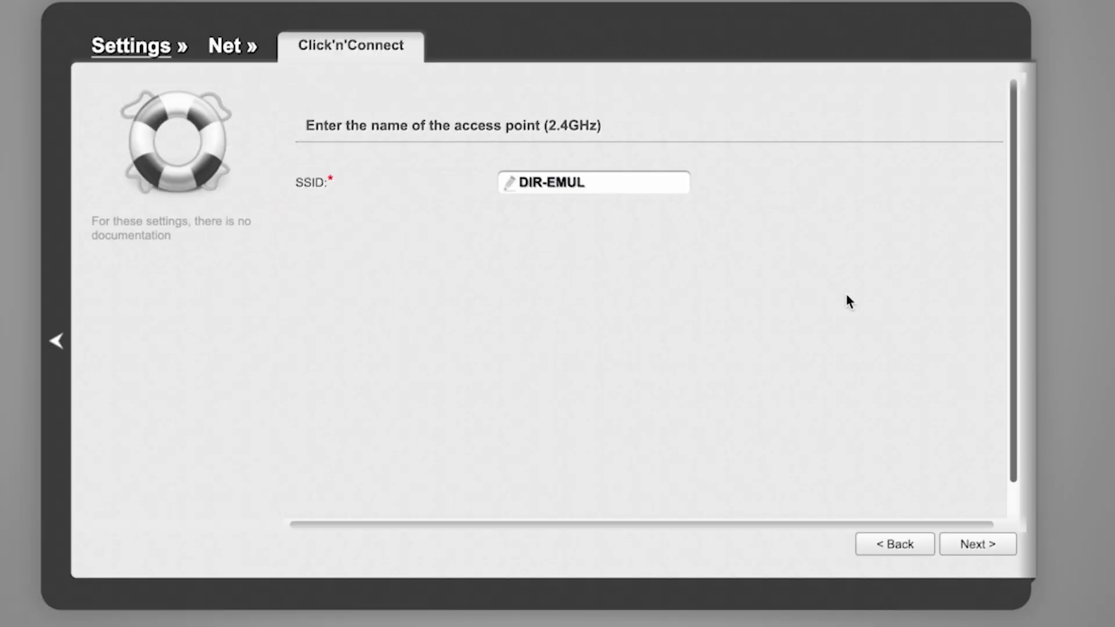
click(977, 543)
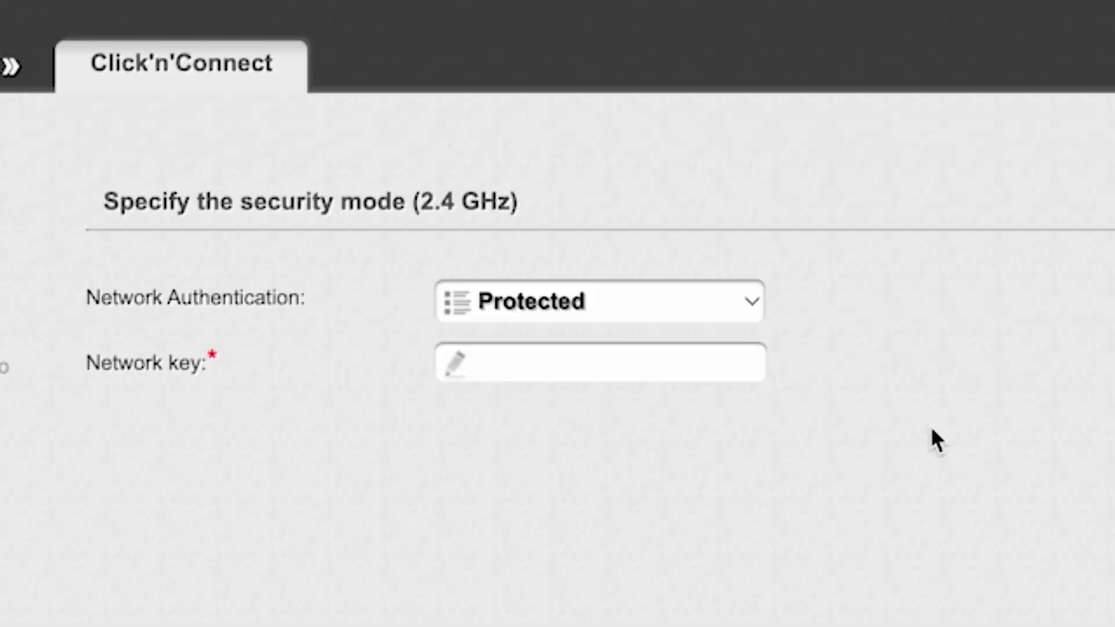
click(754, 305)
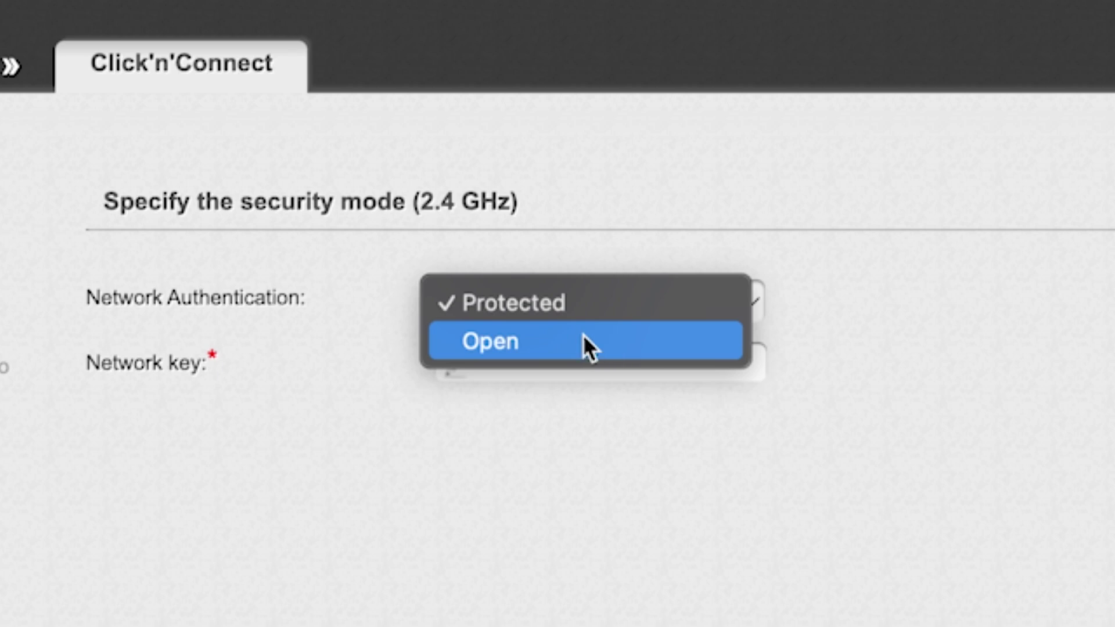
click(588, 301)
click(614, 364)
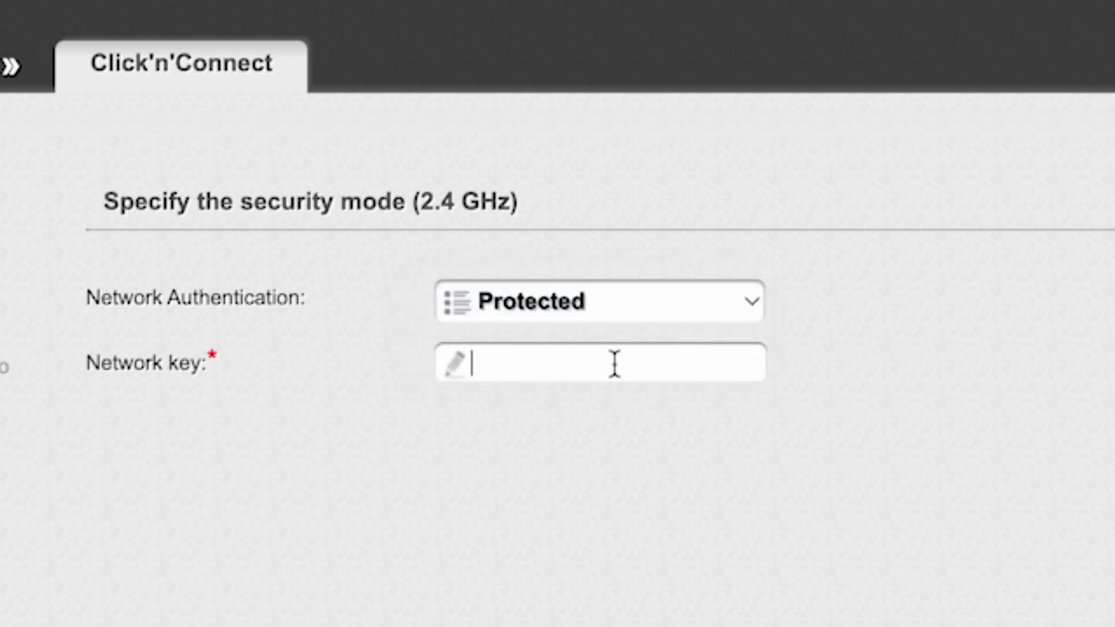
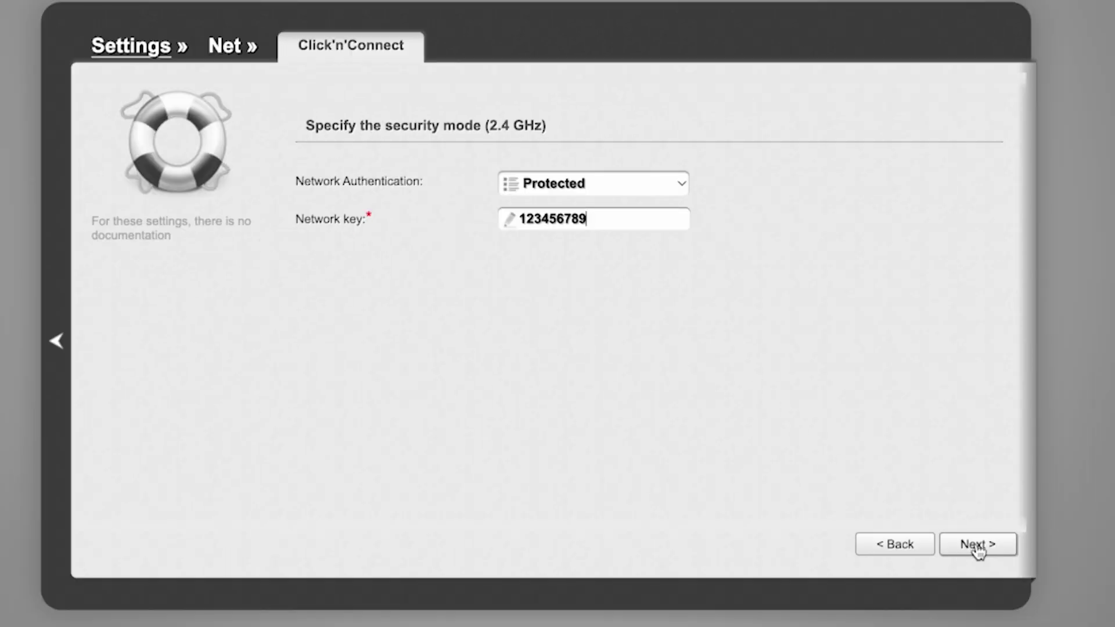
click(978, 548)
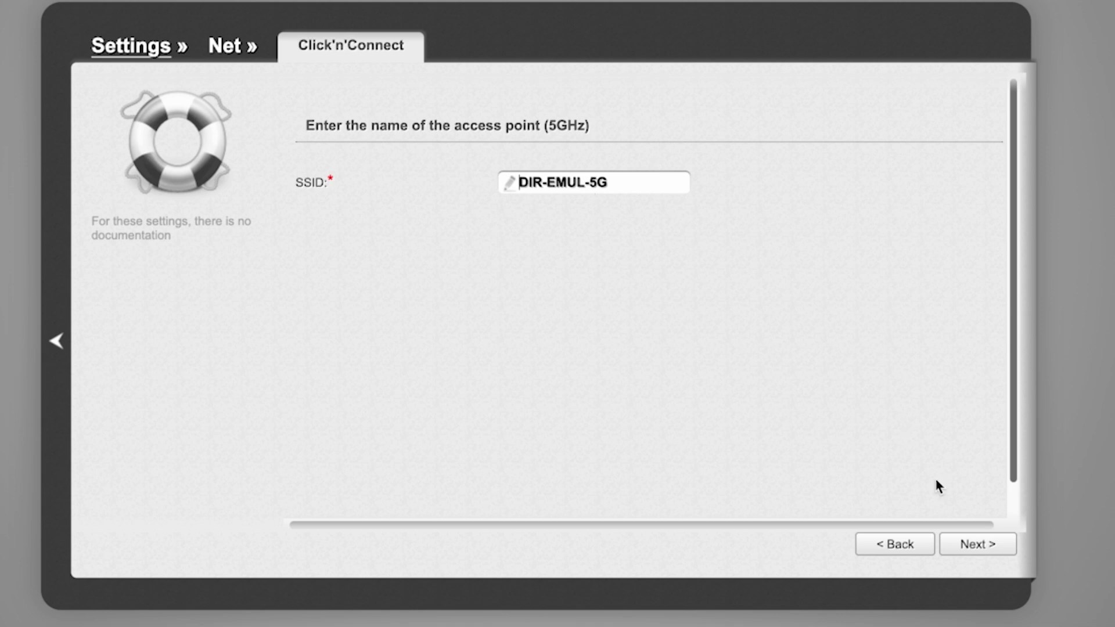
click(978, 545)
click(609, 218)
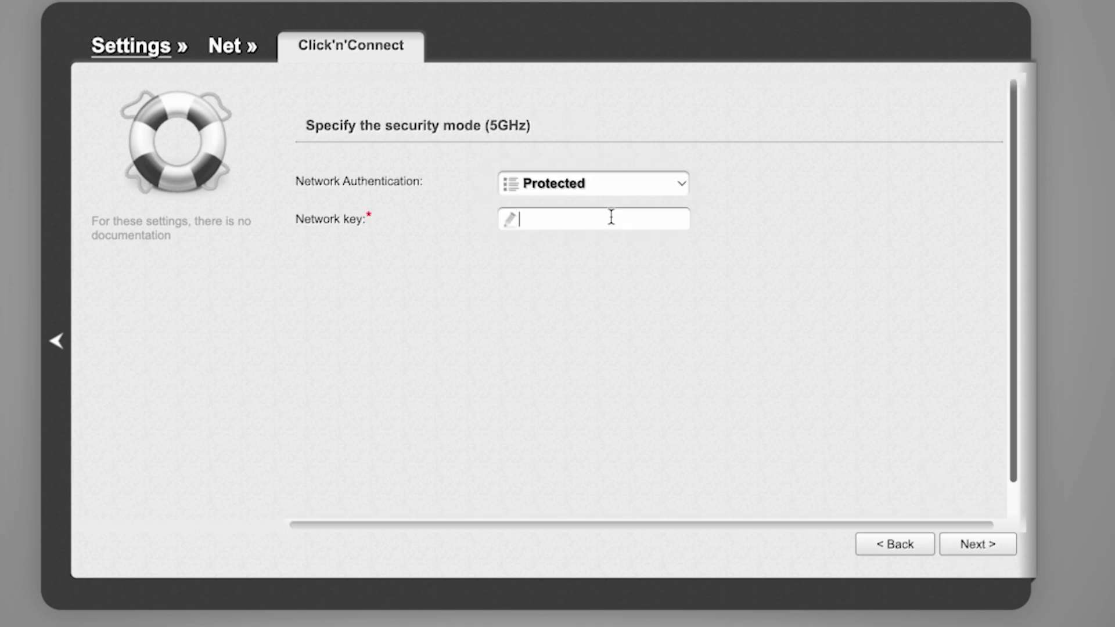
click(980, 545)
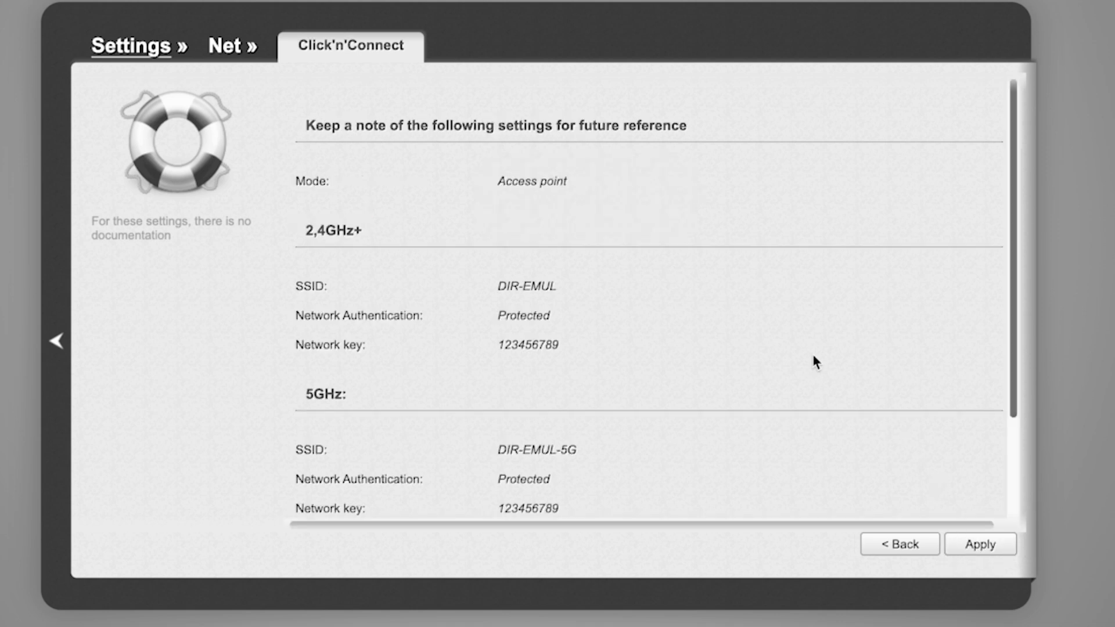
scroll(805, 322, down, 3)
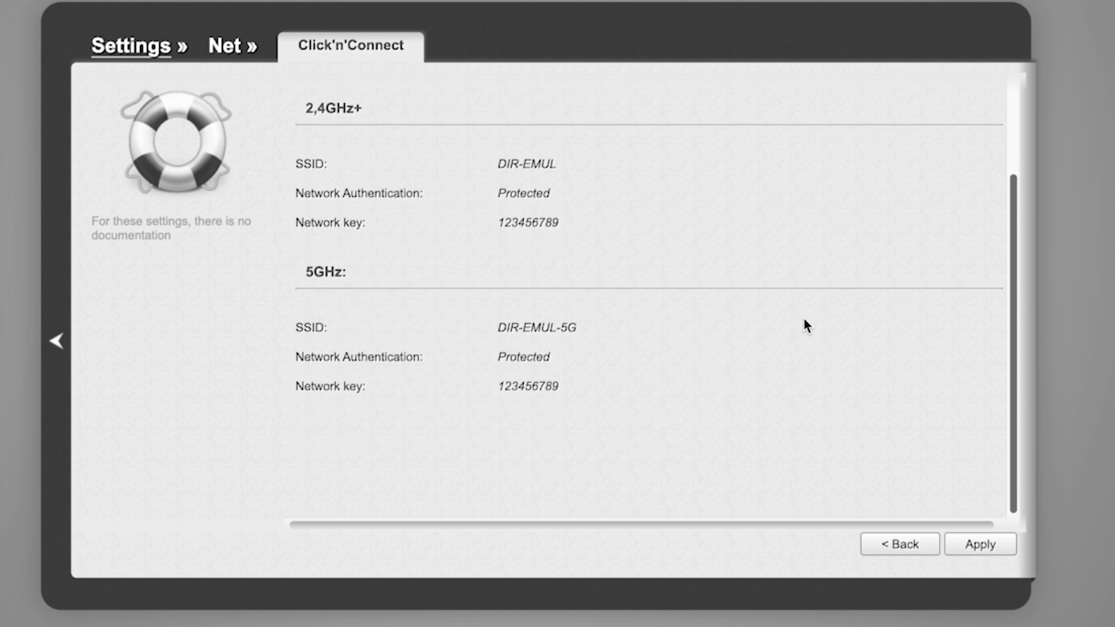
scroll(805, 320, up, 3)
scroll(805, 325, down, 3)
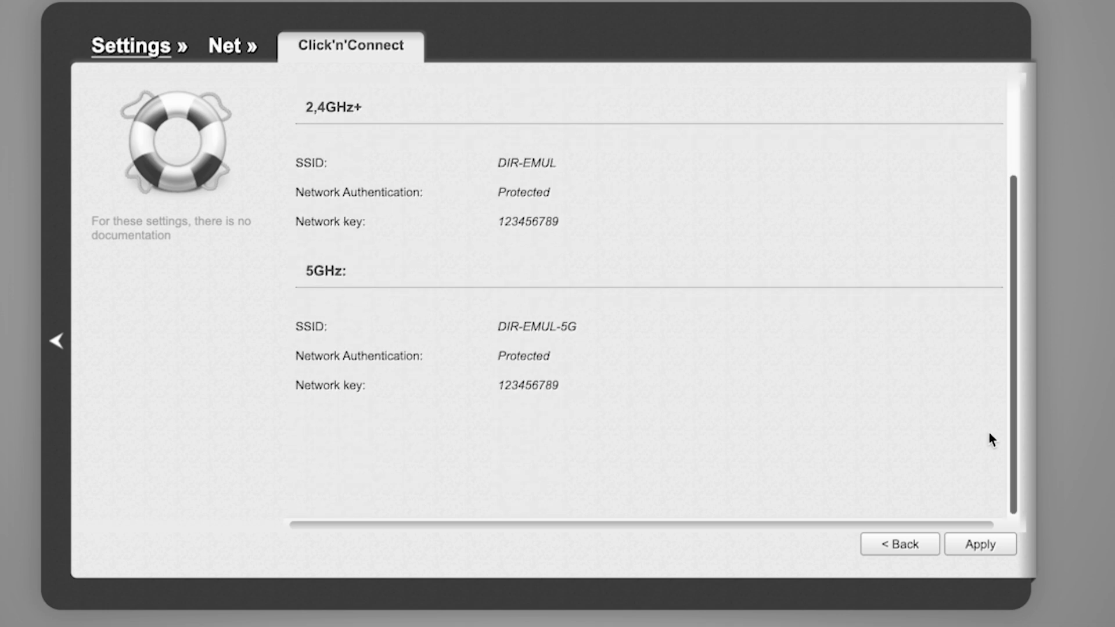
click(991, 548)
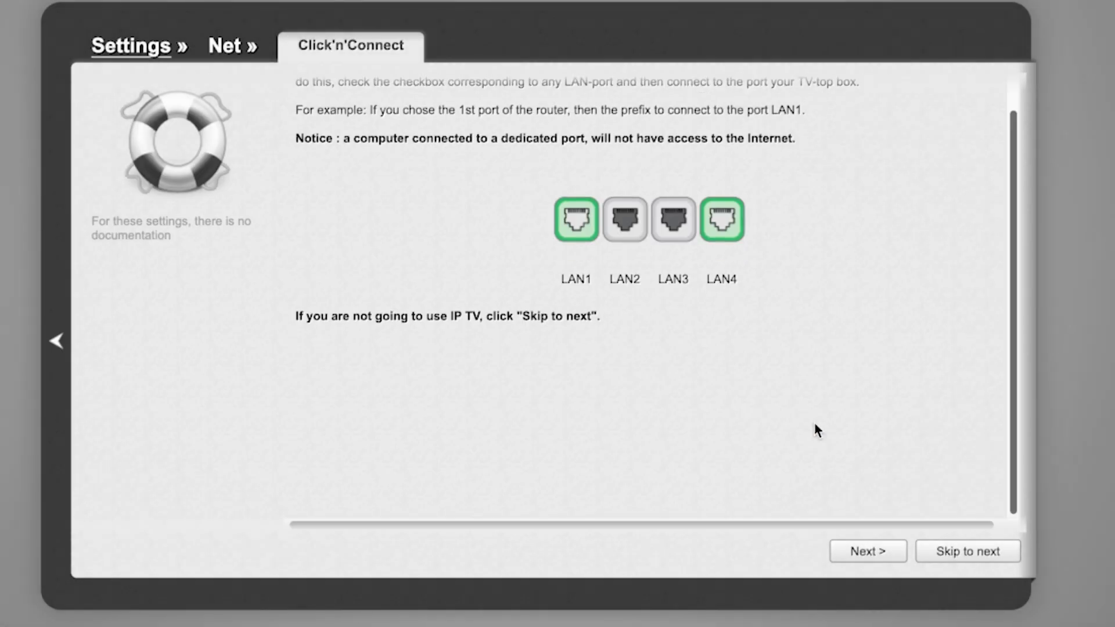
scroll(814, 423, up, 1)
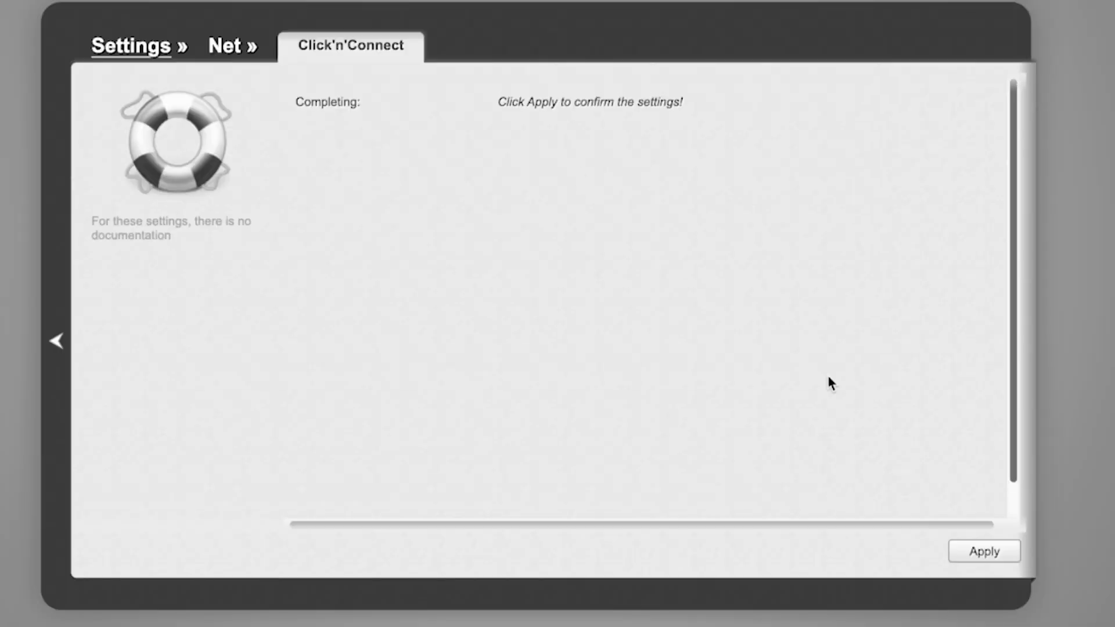
Apply all setup settings and dismiss the Setup is complete alert
click(992, 550)
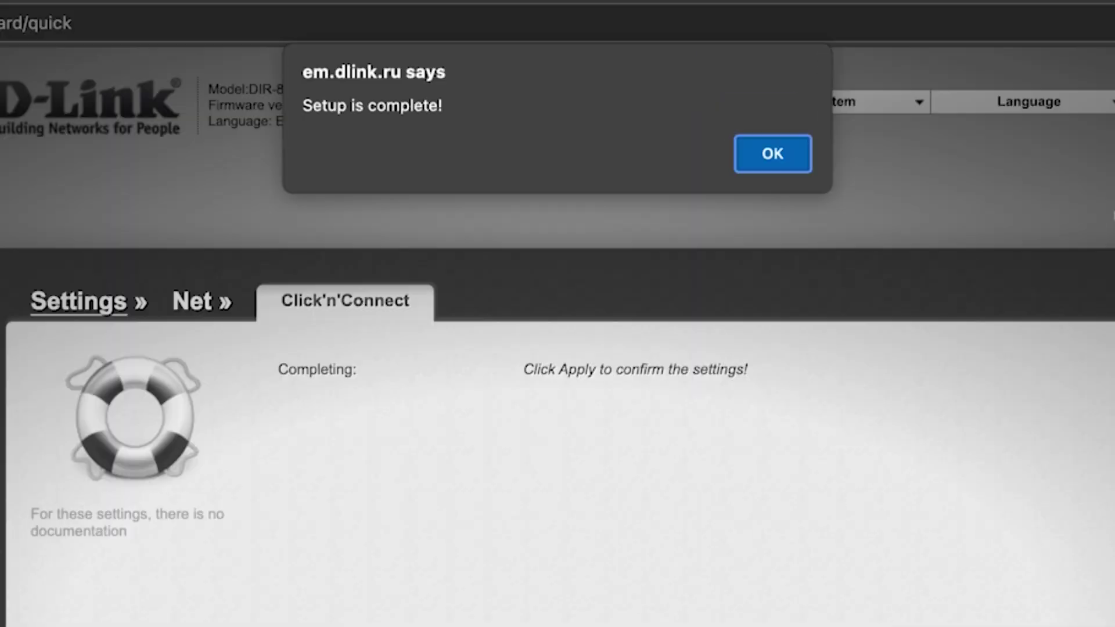
click(797, 160)
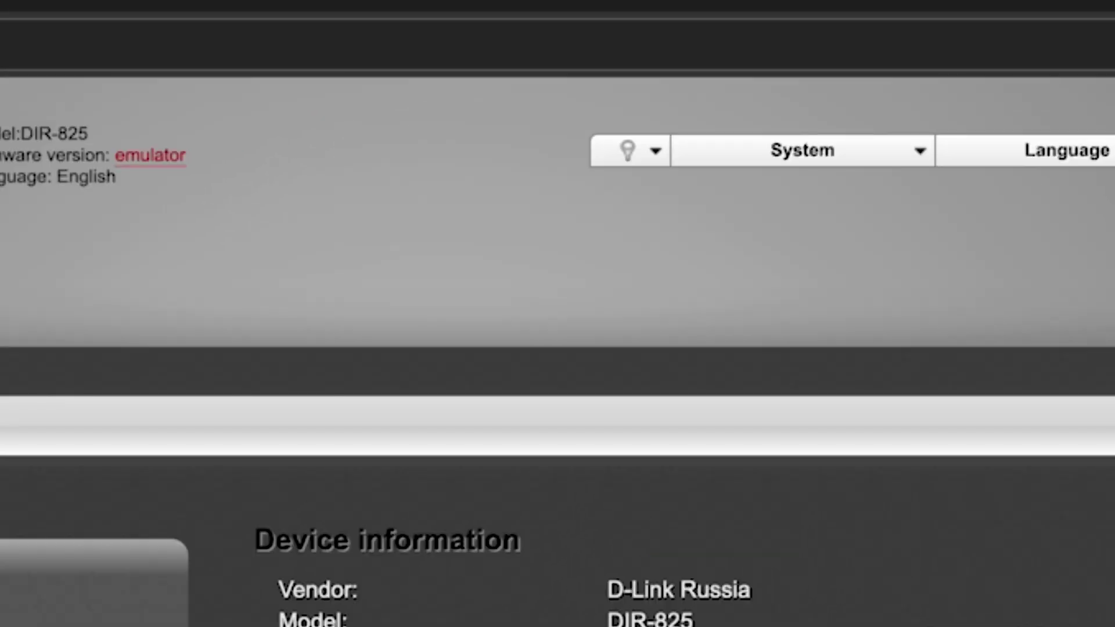
Save the router configuration and reboot it from the System menu, confirming with OK
click(917, 156)
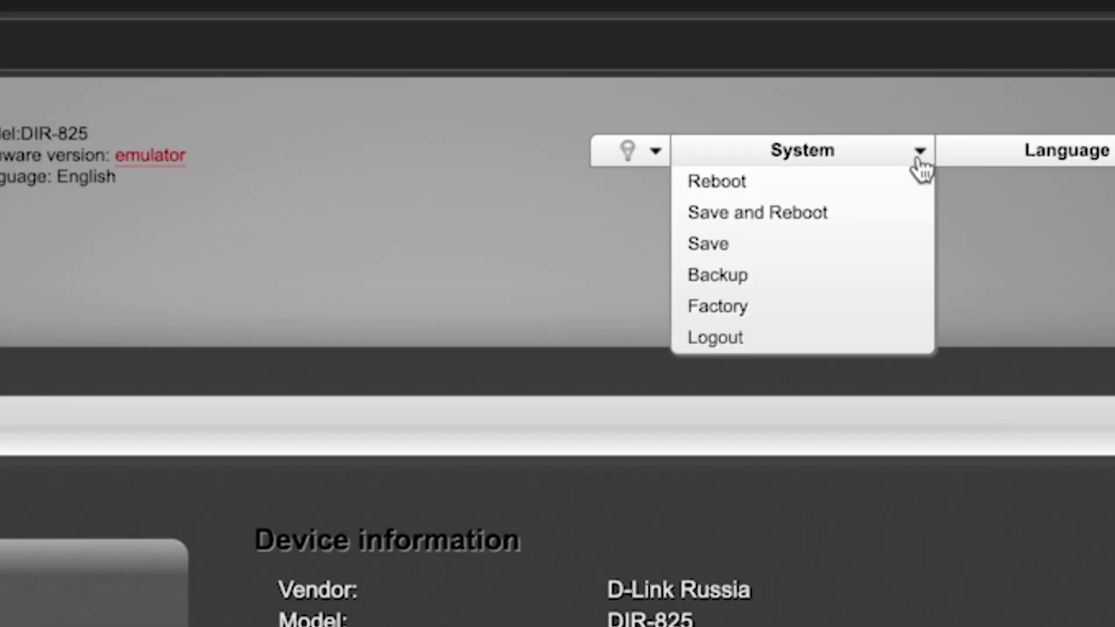
click(799, 223)
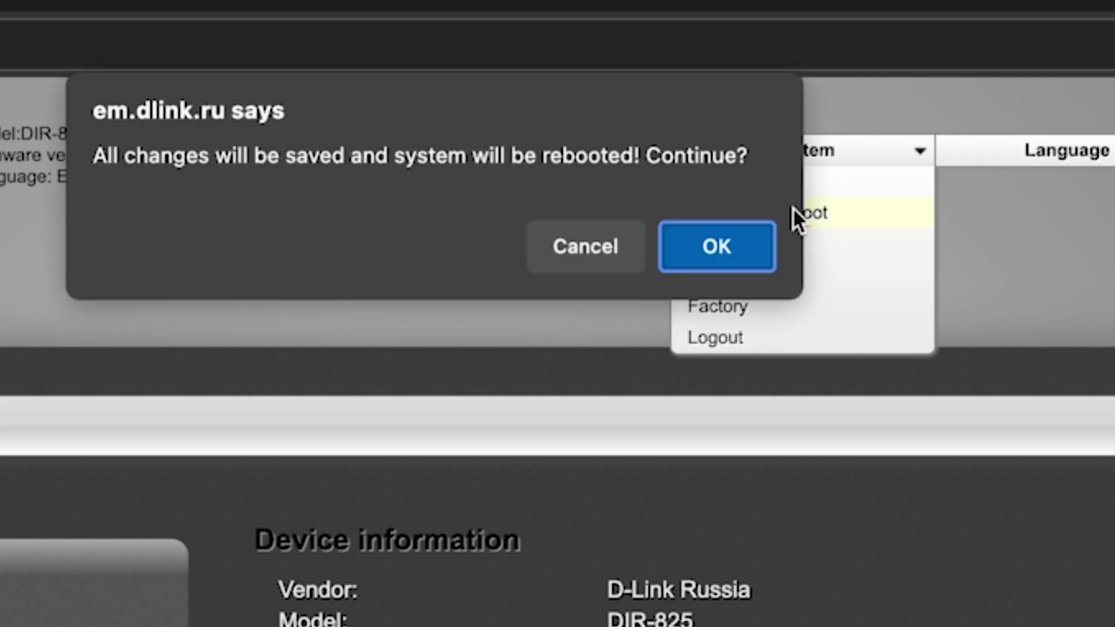
click(731, 256)
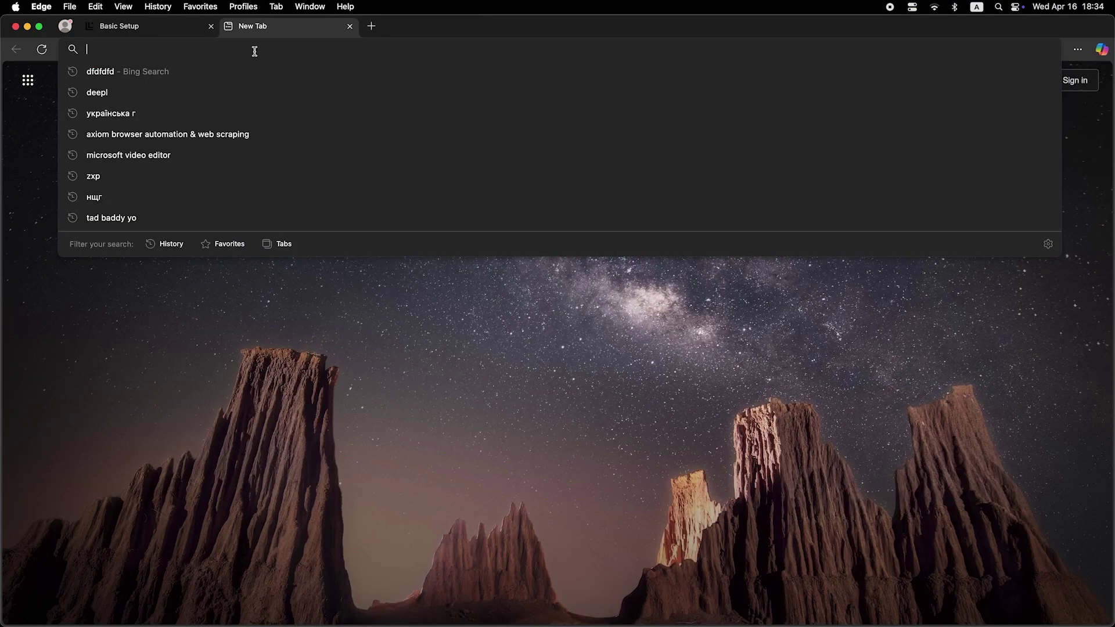
text(dfdfdfdf)
Run the search typed in the new Edge tab's address bar
key(Return)
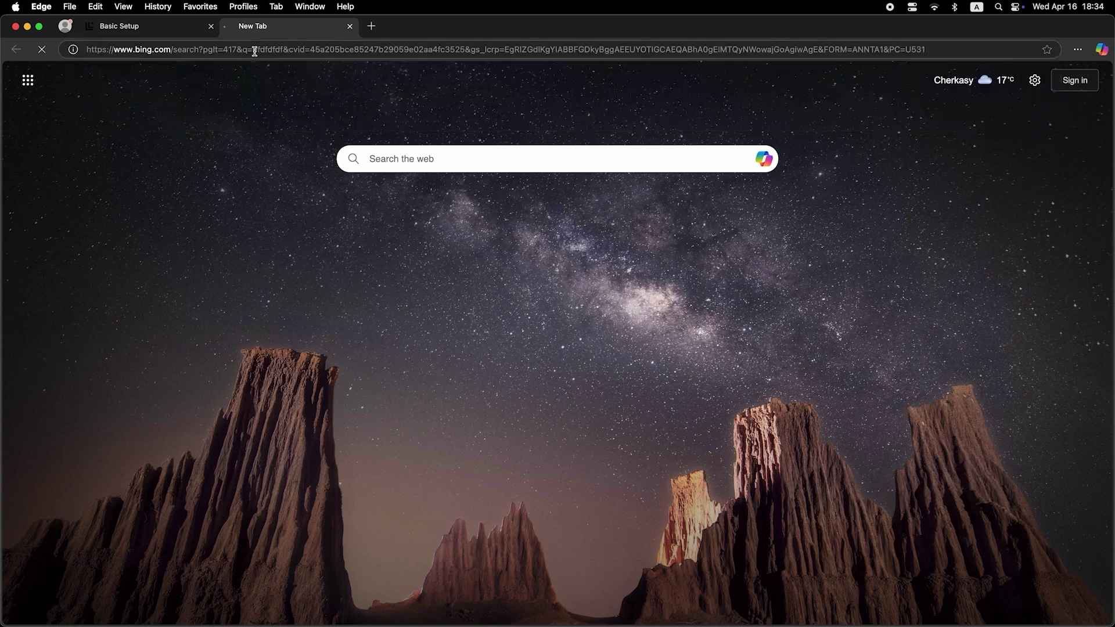